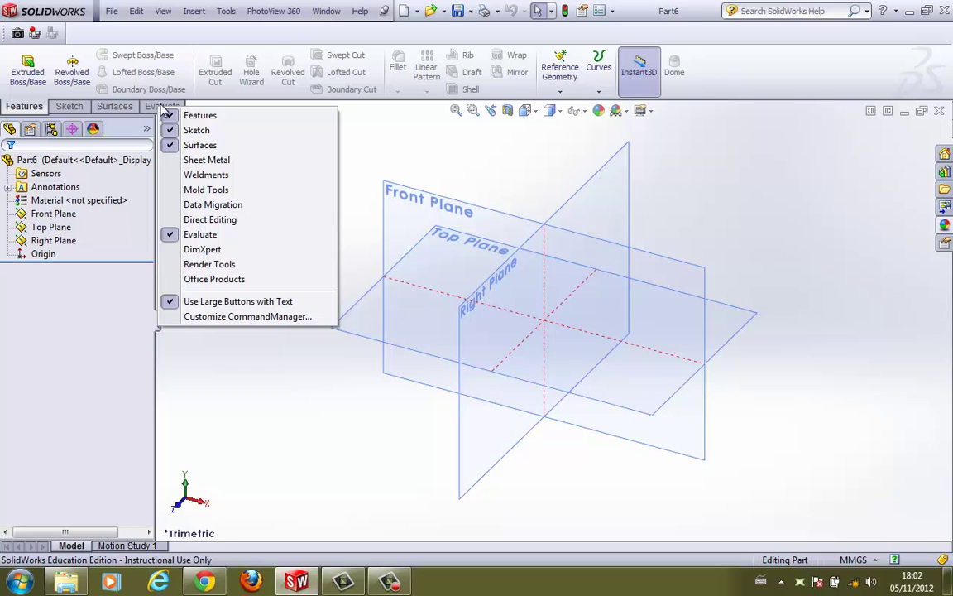
# Review the Features, Sketch and Surfaces commands, the document's unit system options and the reference geometry types
pyautogui.click(113, 105)
pyautogui.click(68, 105)
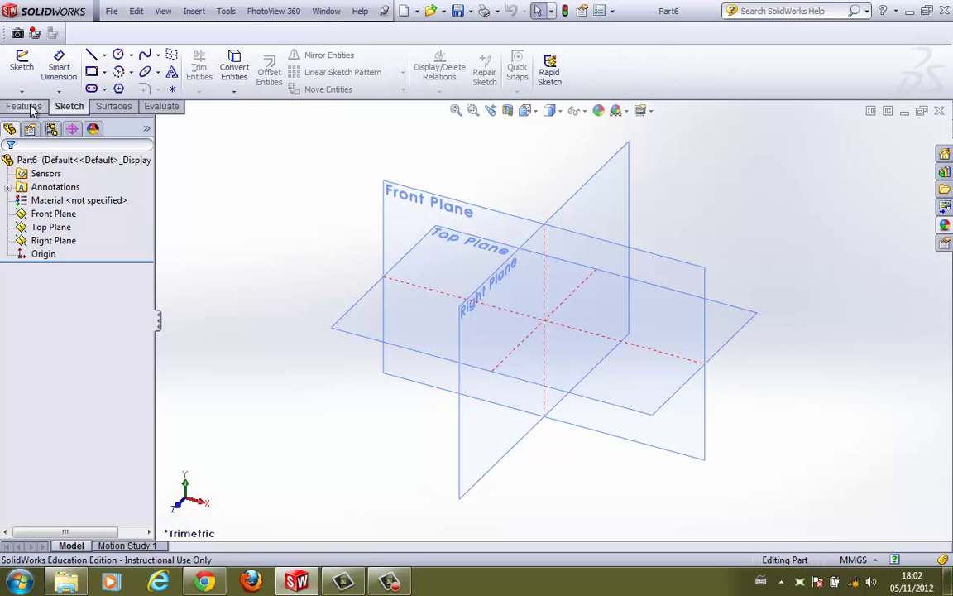
pyautogui.click(30, 106)
pyautogui.click(114, 105)
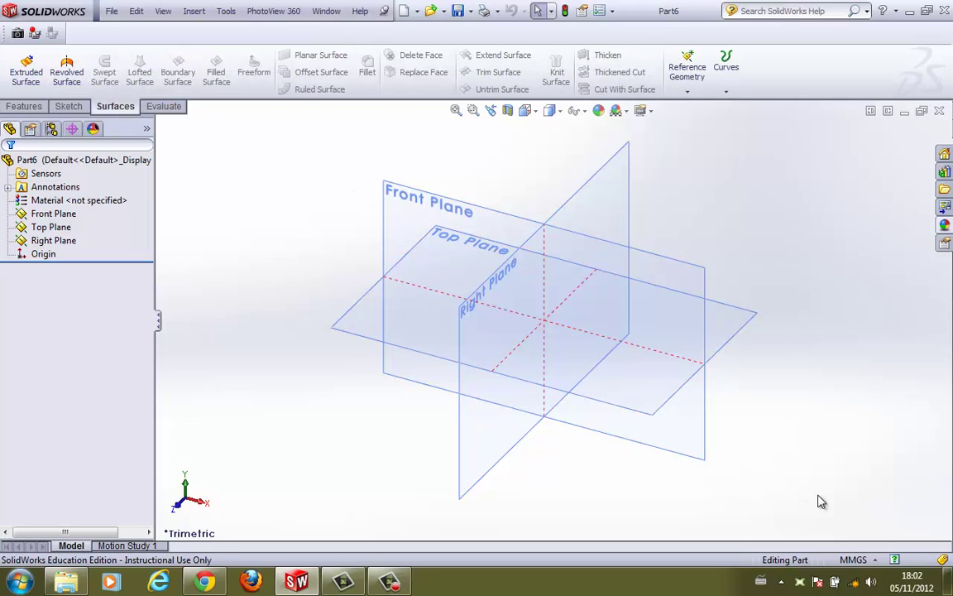
pyautogui.click(875, 561)
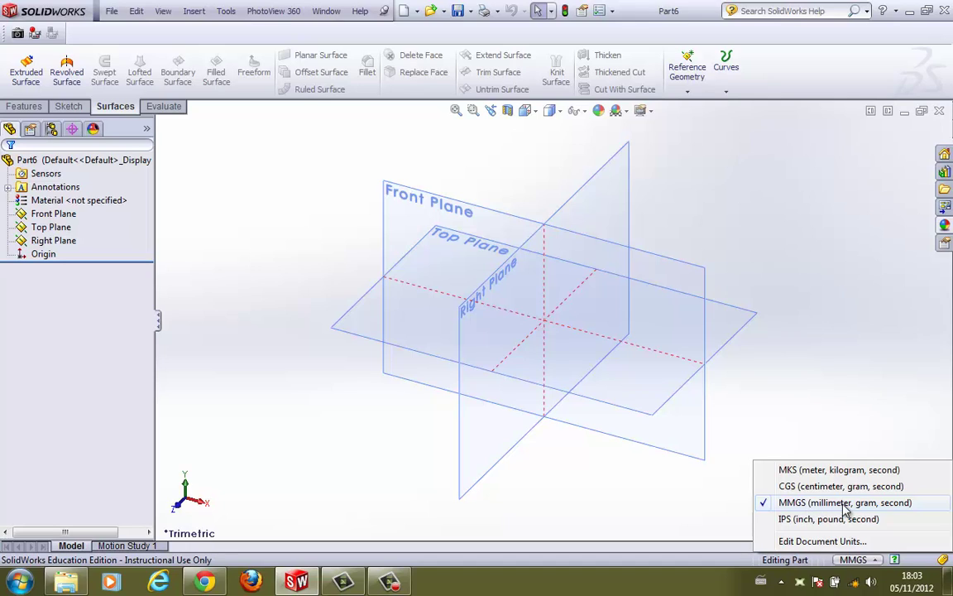
pyautogui.click(822, 412)
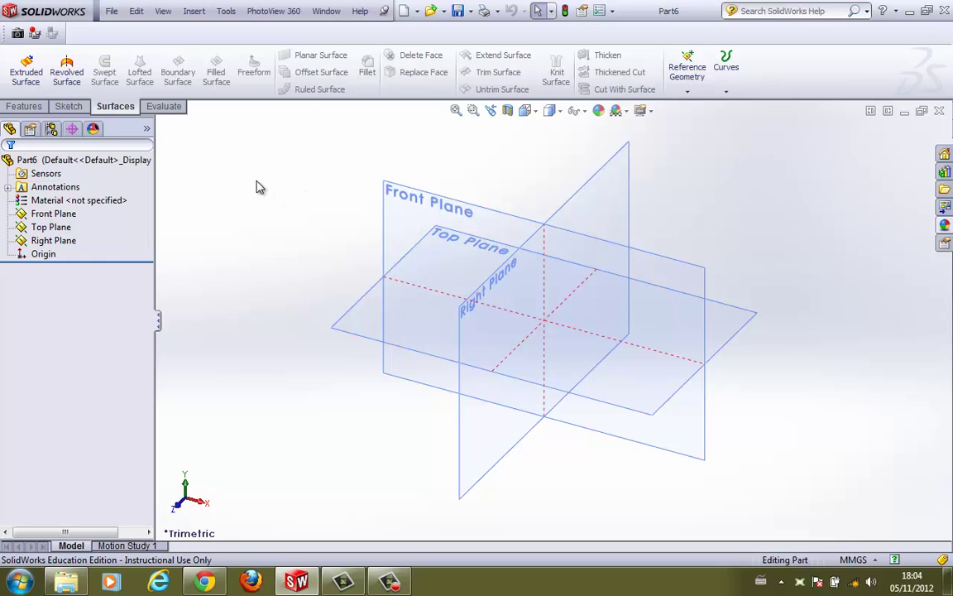
pyautogui.click(69, 106)
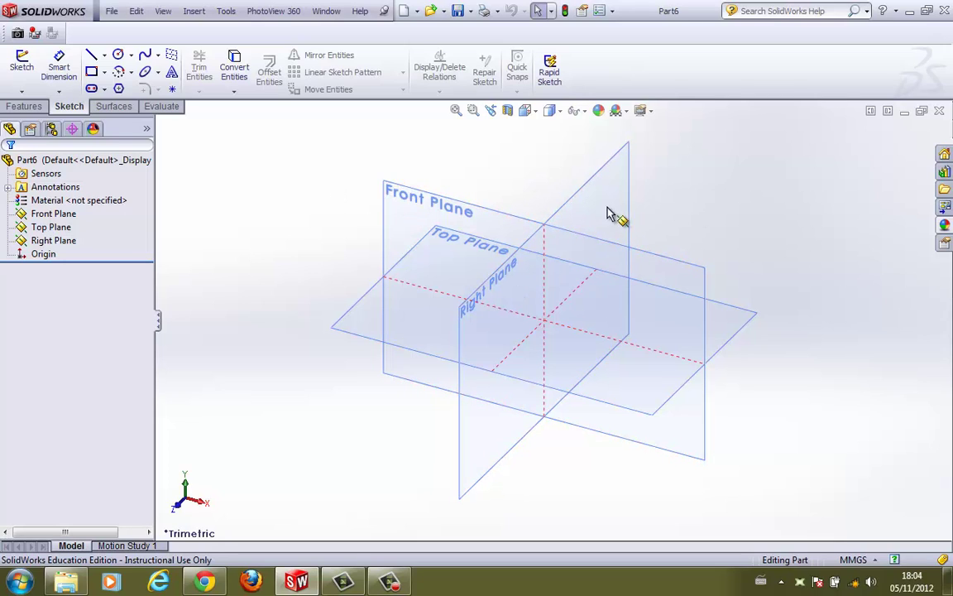
pyautogui.click(27, 107)
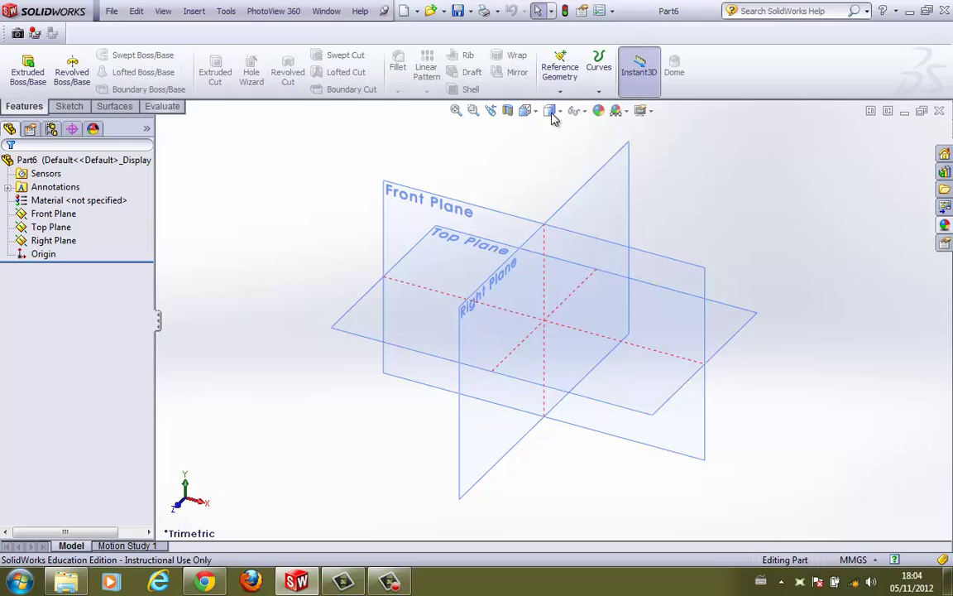
pyautogui.click(560, 91)
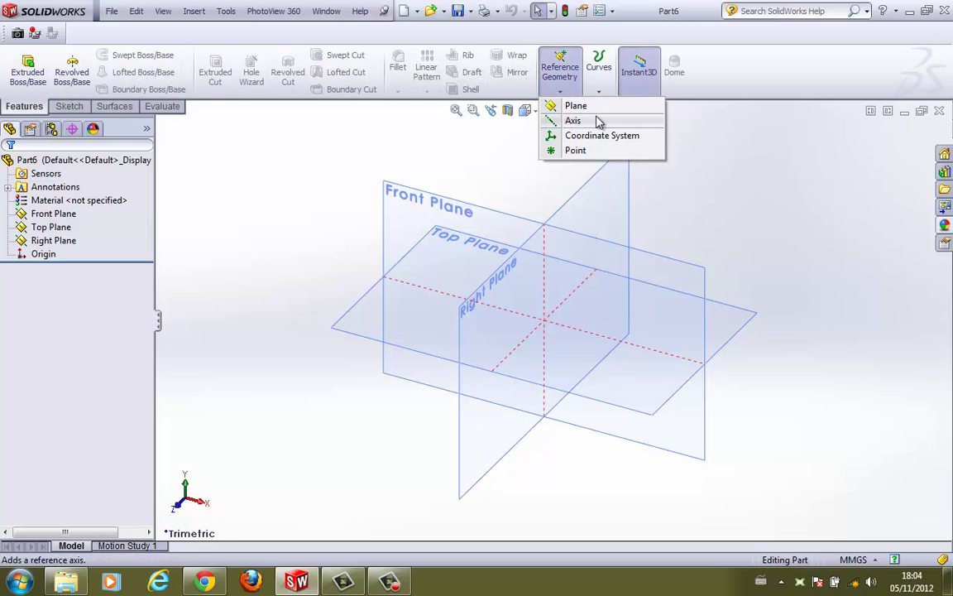
pyautogui.click(762, 164)
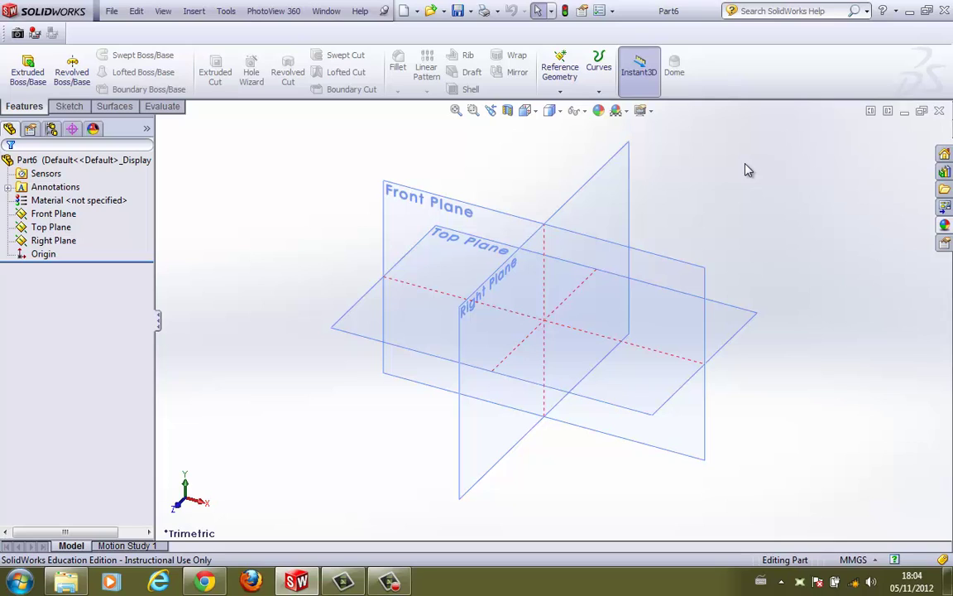
pyautogui.click(395, 207)
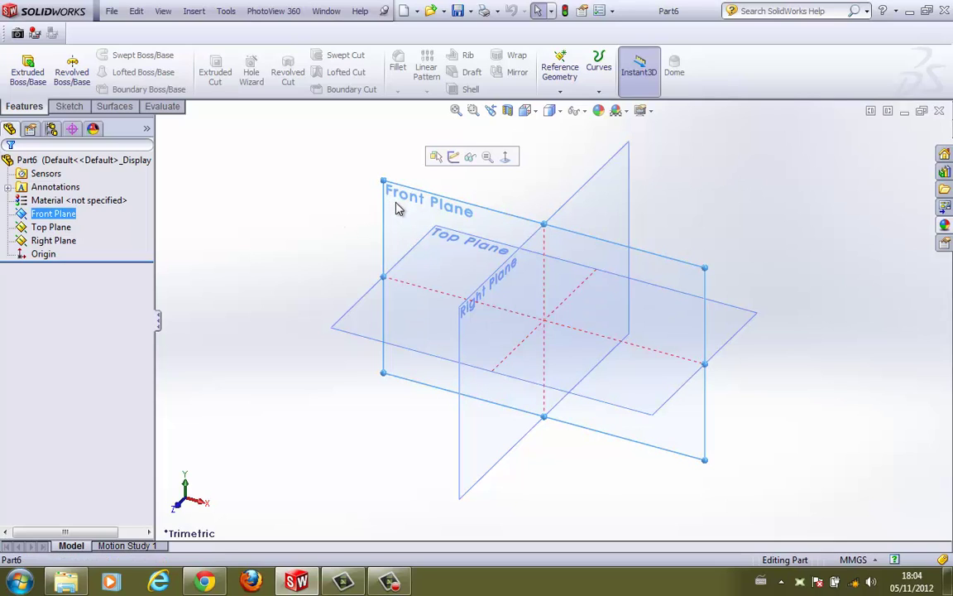
pyautogui.click(460, 164)
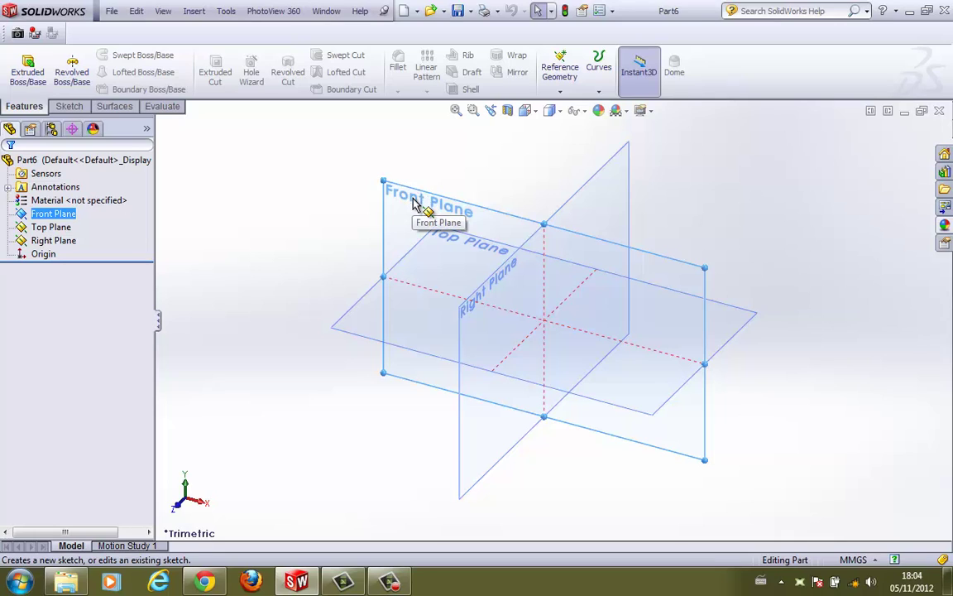
pyautogui.click(383, 182)
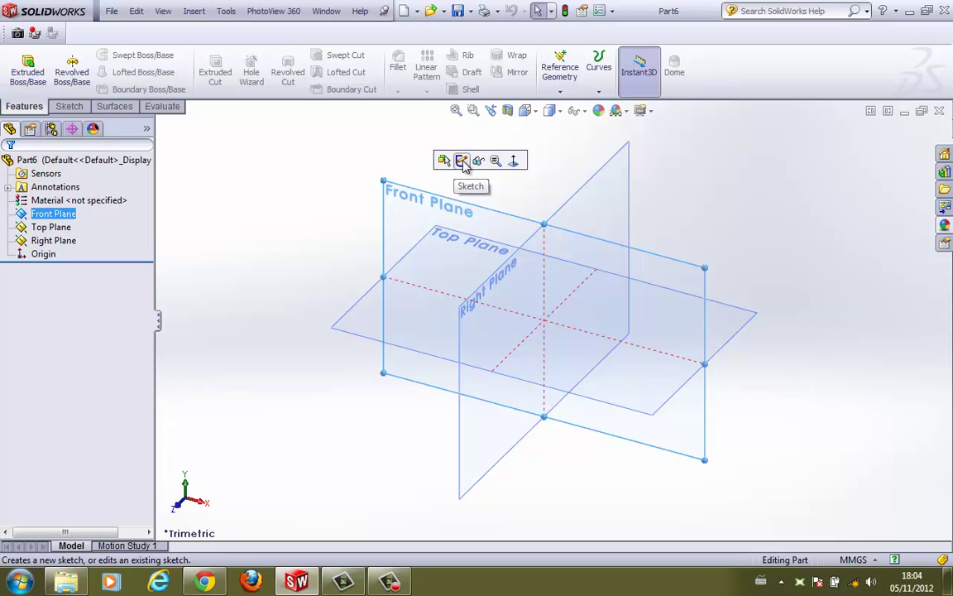
pyautogui.click(366, 187)
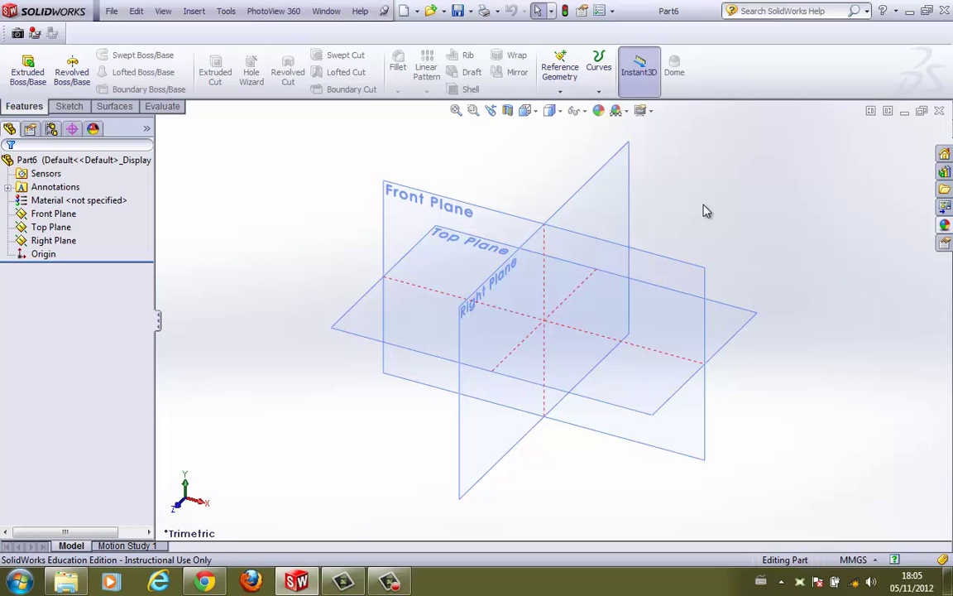
pyautogui.click(62, 215)
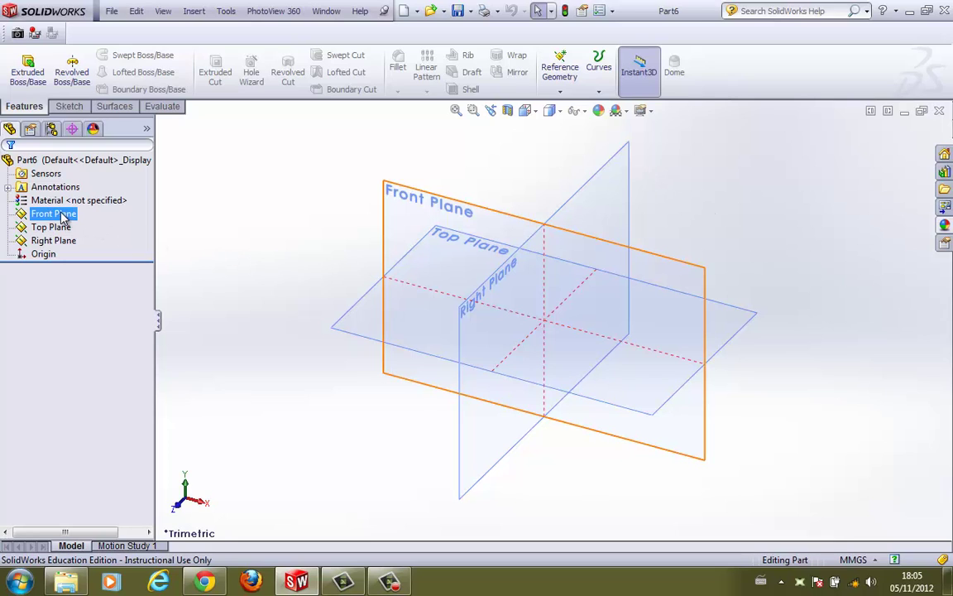
pyautogui.click(62, 227)
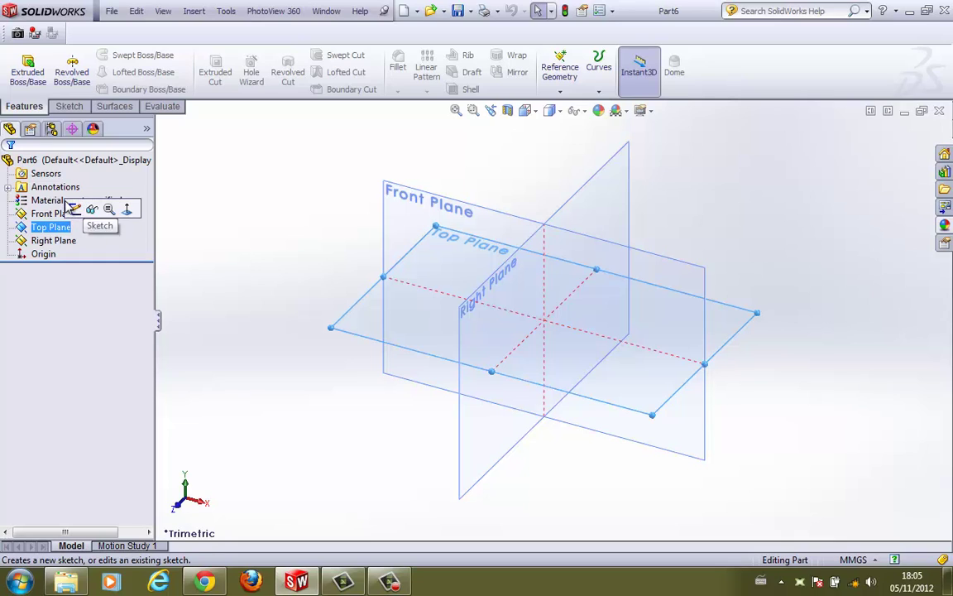
pyautogui.click(283, 257)
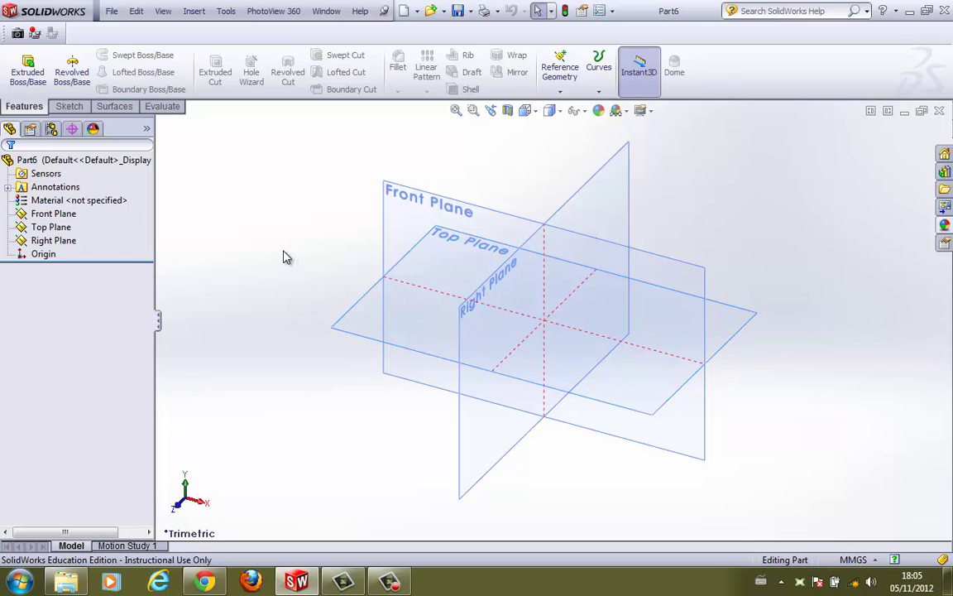
pyautogui.click(74, 108)
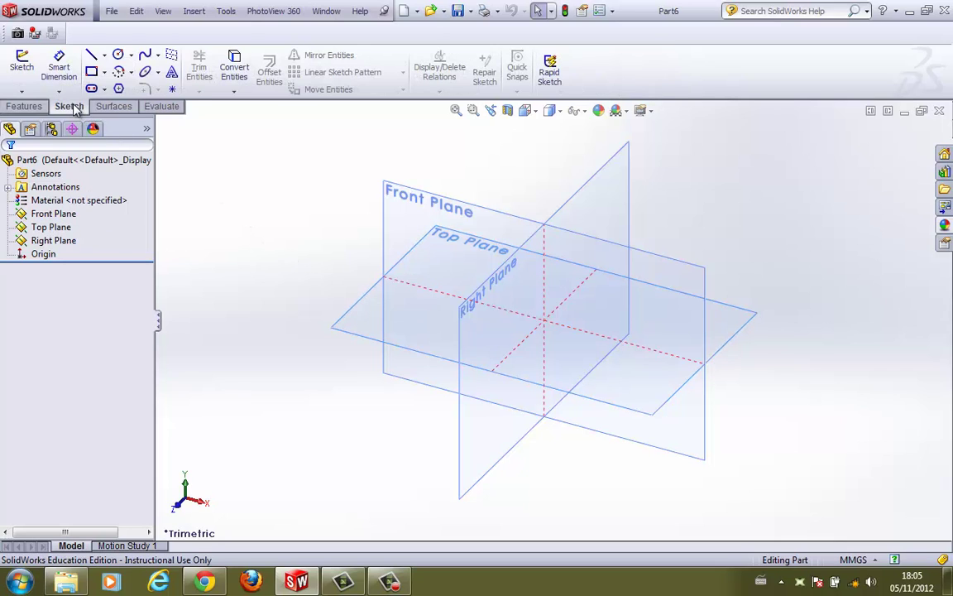
pyautogui.click(27, 77)
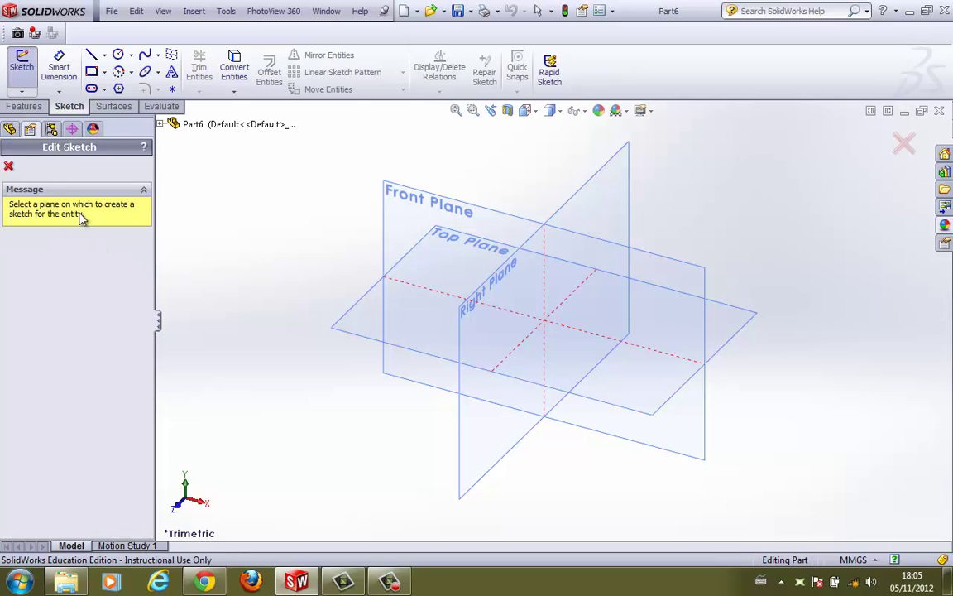
pyautogui.click(10, 168)
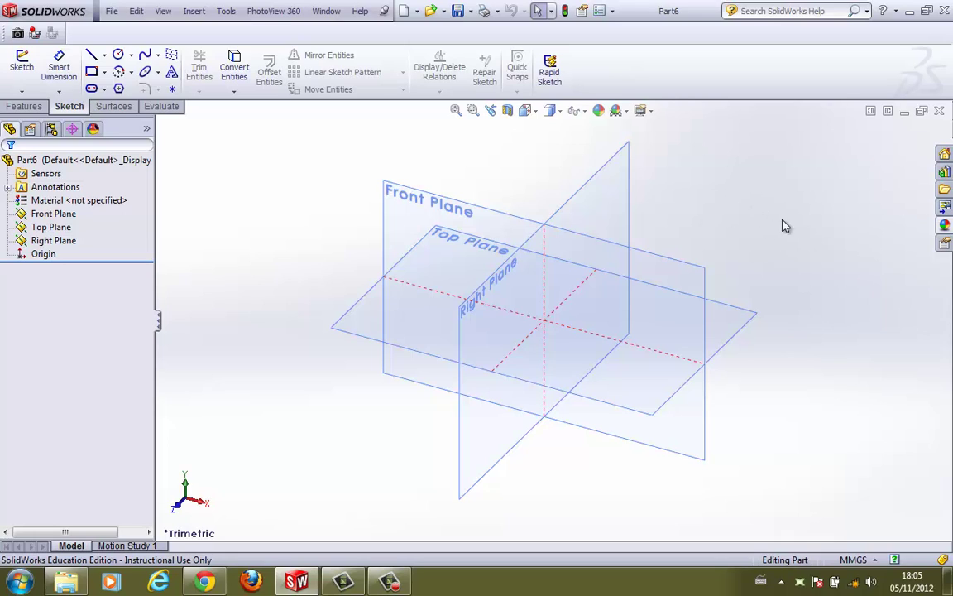
# Start a new sketch on the Top Plane
pyautogui.click(352, 331)
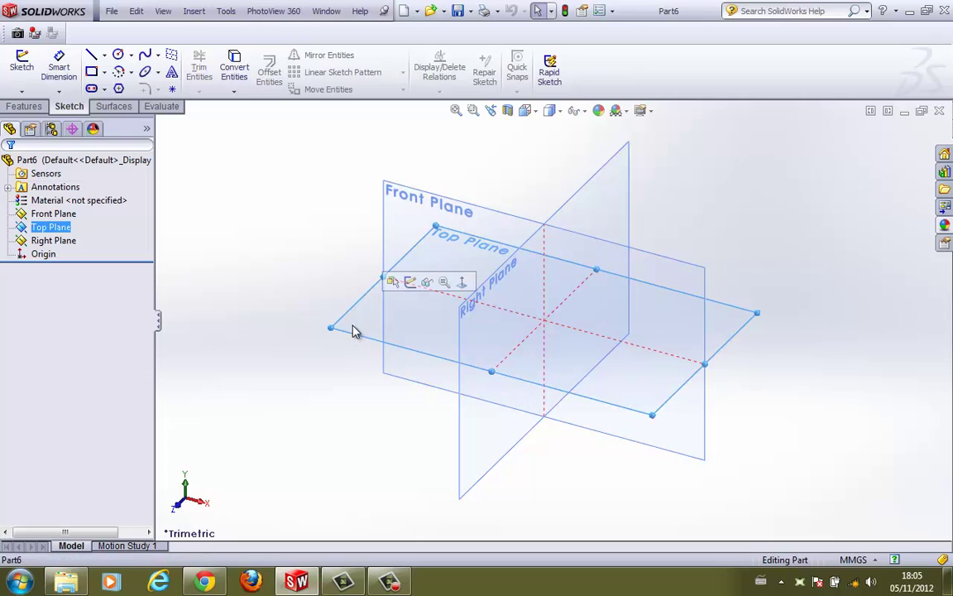
pyautogui.click(411, 282)
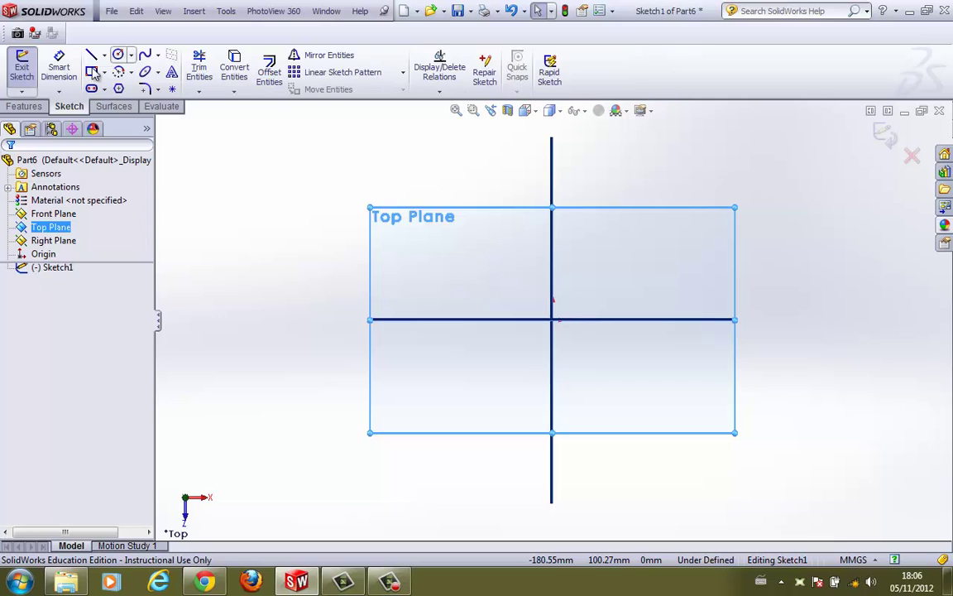
# Compare which Features and Sketch commands are available while the empty Top Plane sketch is open
pyautogui.click(22, 106)
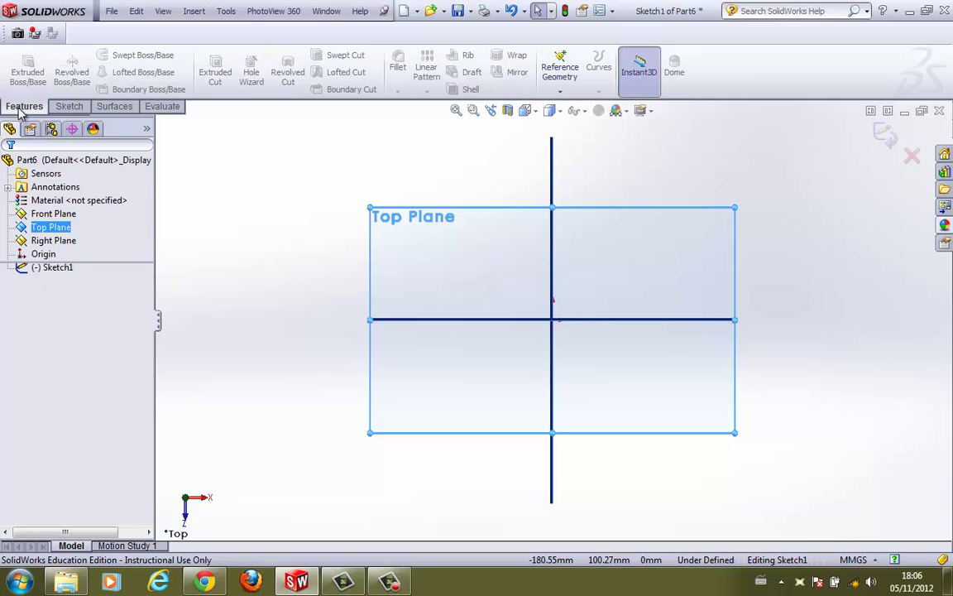
pyautogui.click(69, 107)
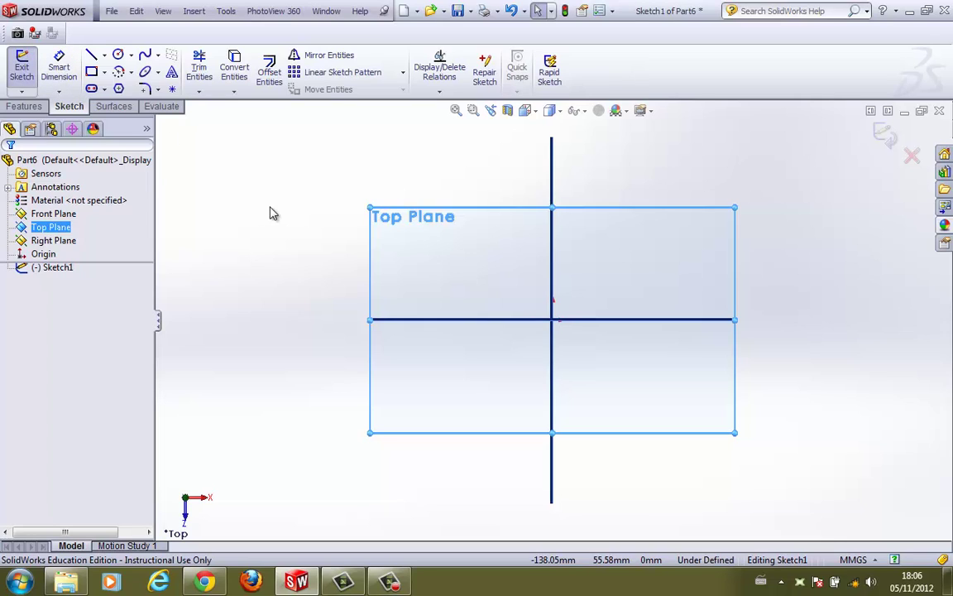
pyautogui.click(32, 106)
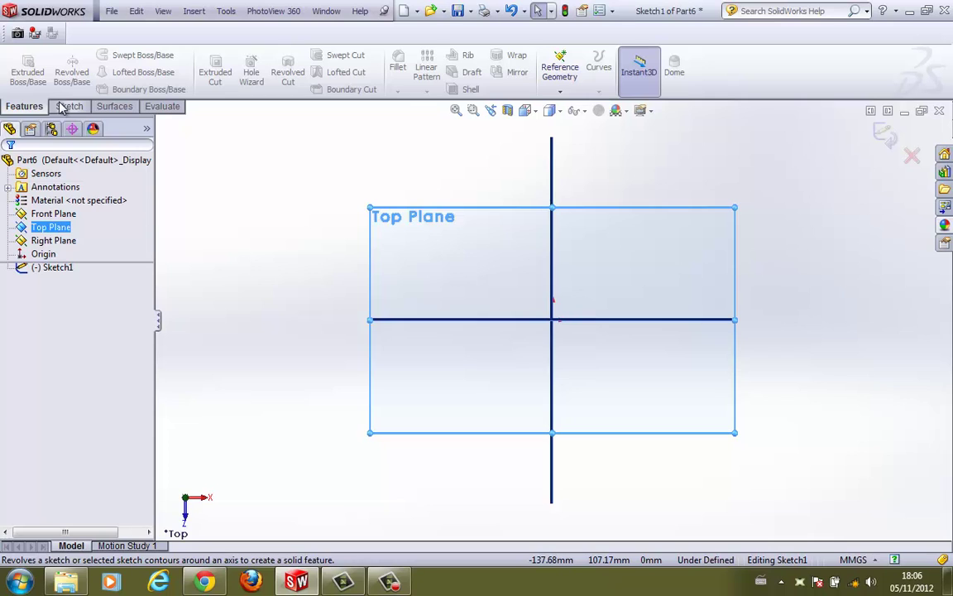
pyautogui.click(644, 70)
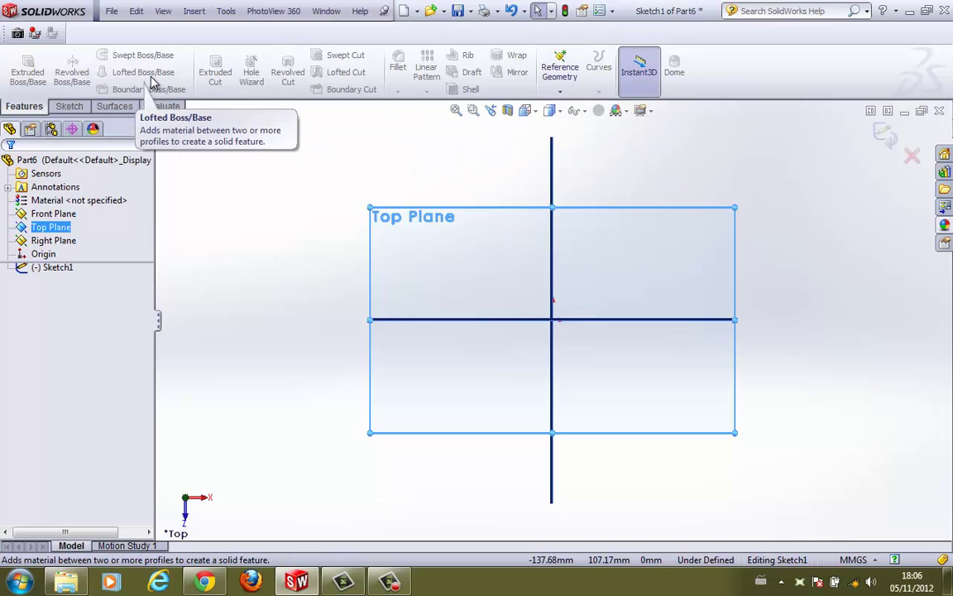
pyautogui.click(69, 107)
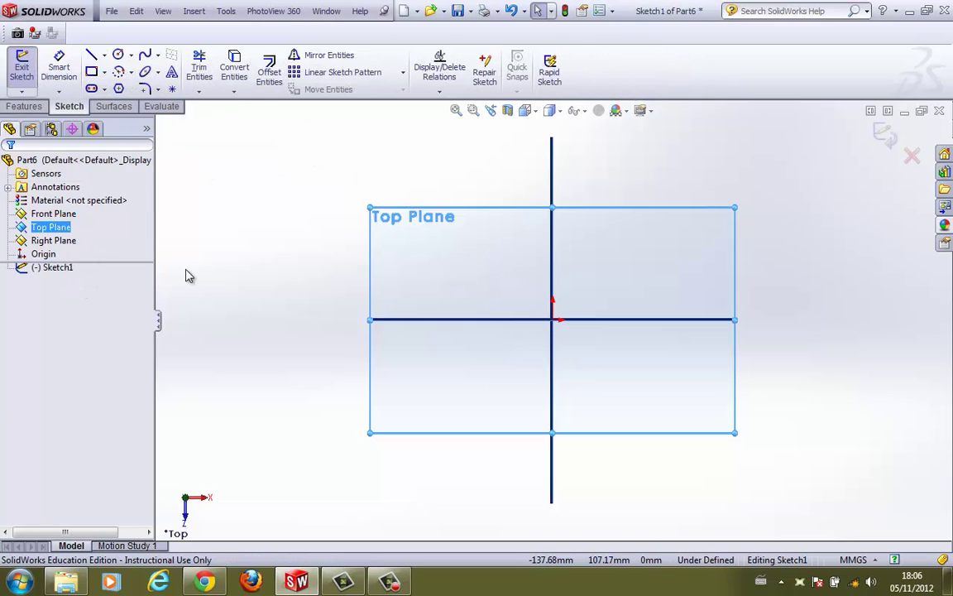
pyautogui.click(30, 104)
pyautogui.click(69, 272)
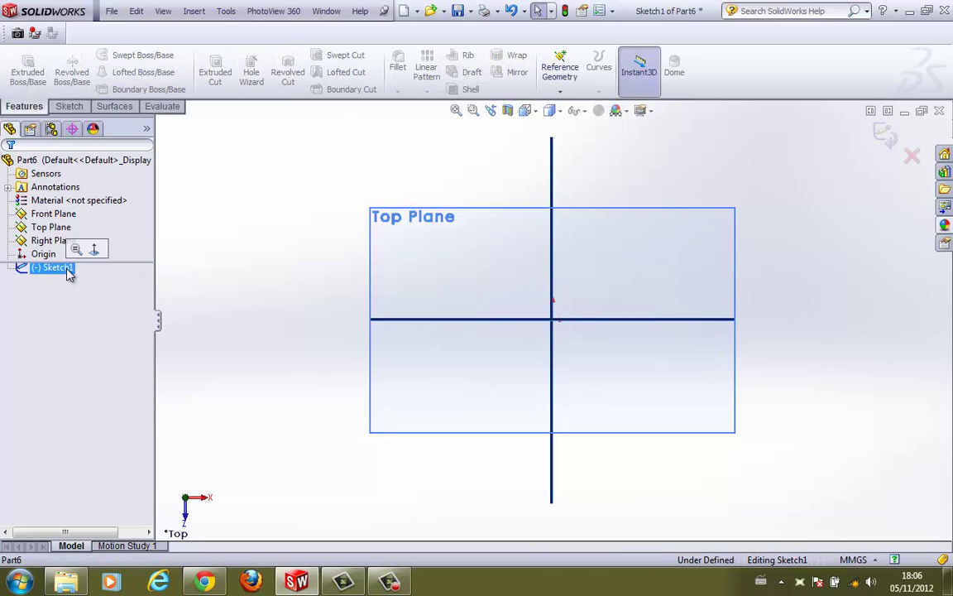
pyautogui.click(71, 106)
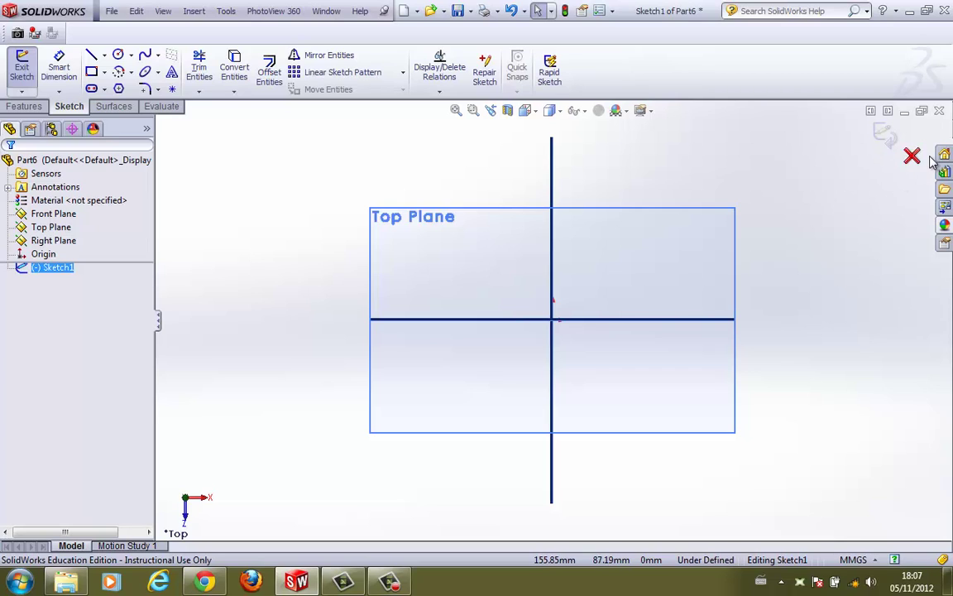
pyautogui.click(272, 280)
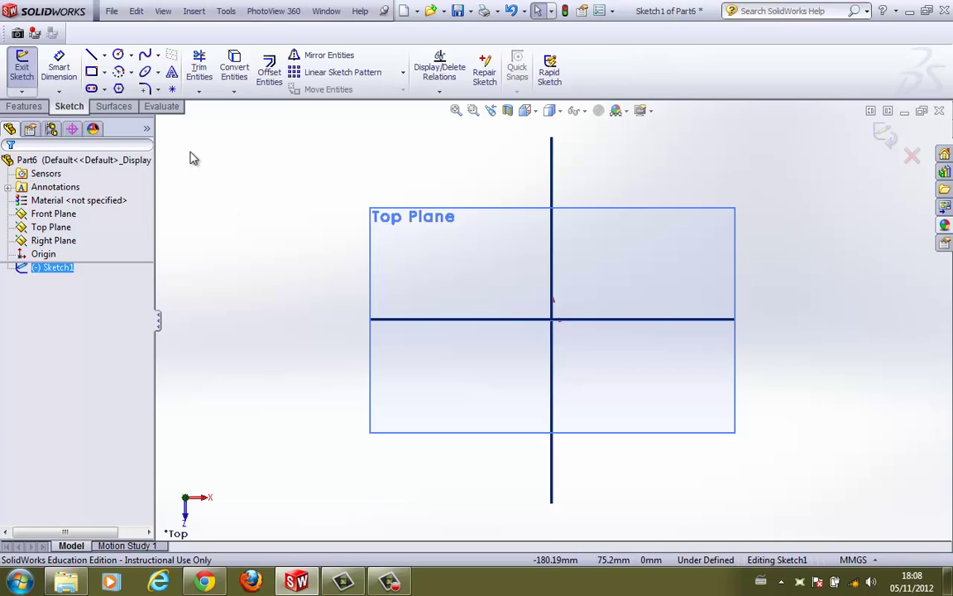
# Sketch a circle of about 54 mm radius centred near X -68, Y 41 on the Top Plane, and exit the sketch
pyautogui.click(119, 56)
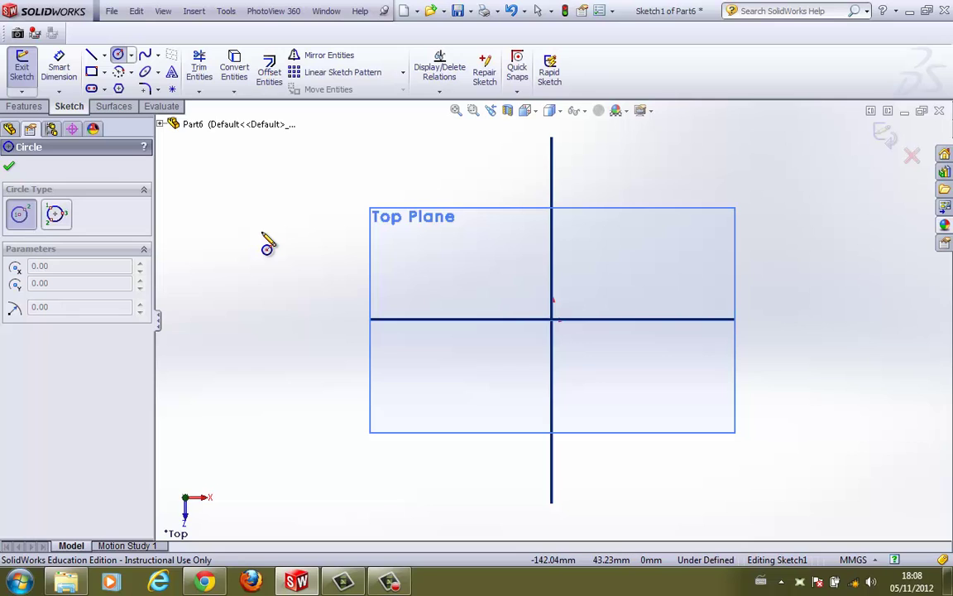
pyautogui.press('super+plus')
pyautogui.press('super+plus')
pyautogui.press('super+plus')
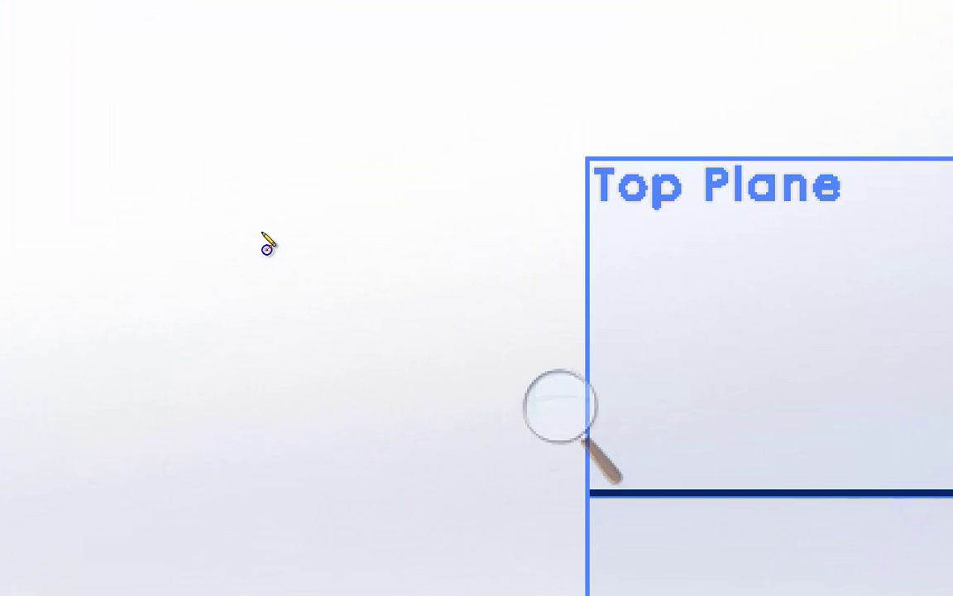
pyautogui.press('super+minus')
pyautogui.press('super+minus')
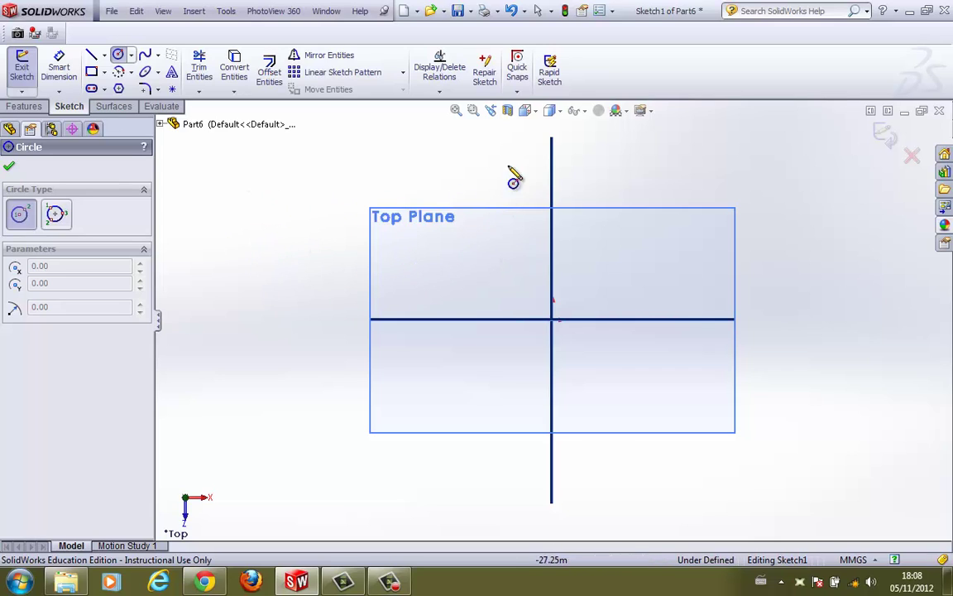
pyautogui.click(414, 240)
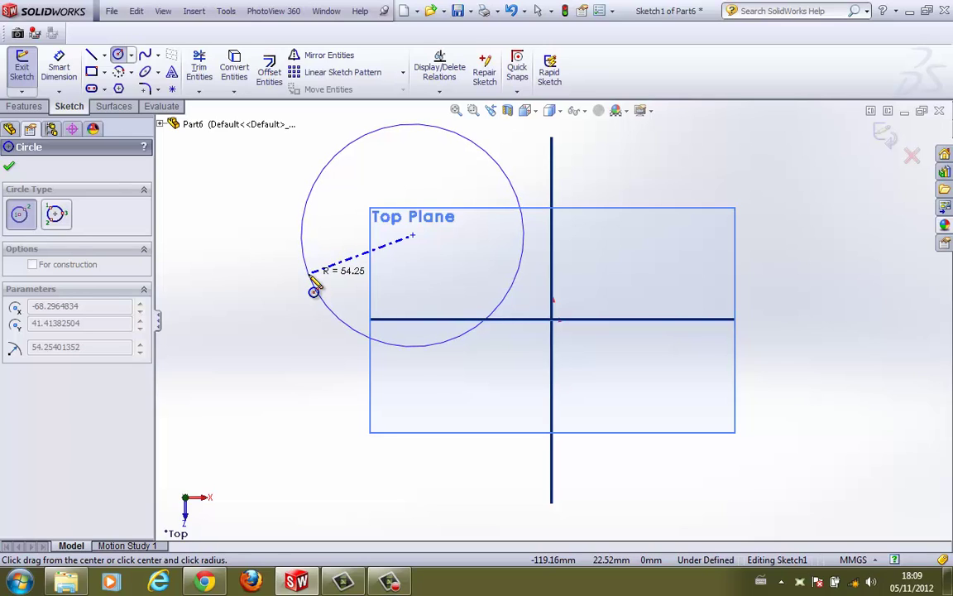
pyautogui.click(310, 275)
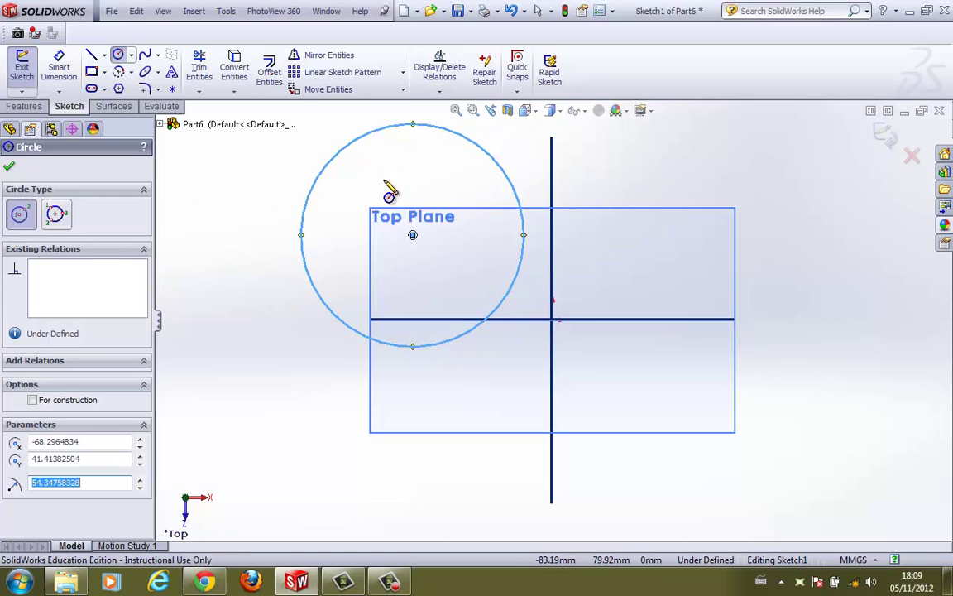
pyautogui.click(11, 168)
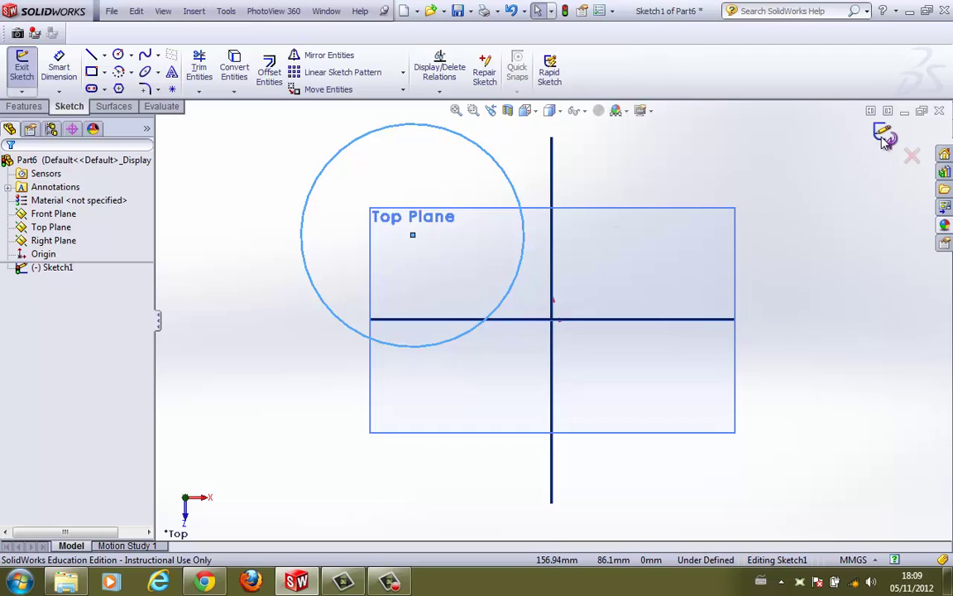
pyautogui.click(23, 72)
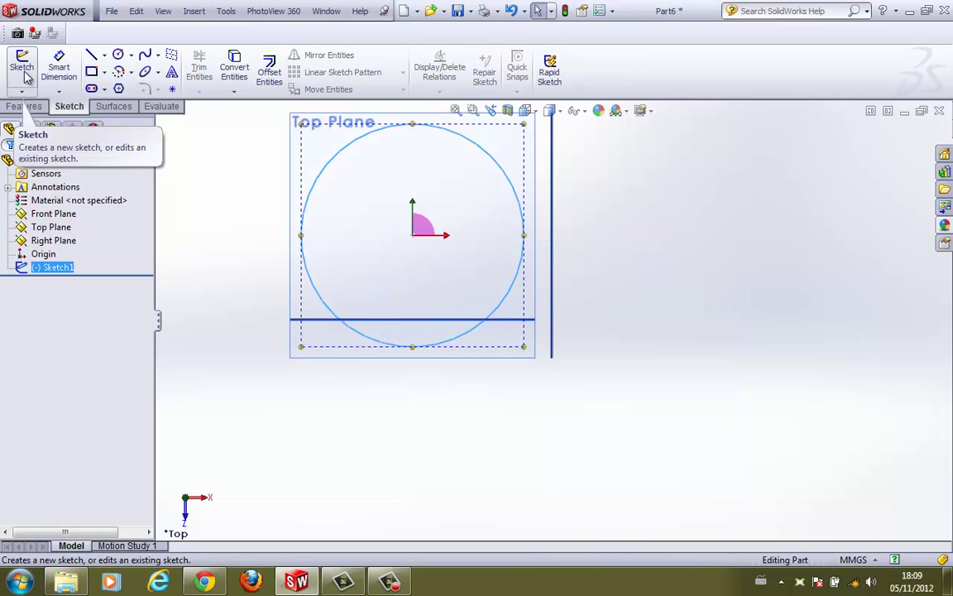
# Examine the circle sketch from several angles against the three reference planes and the origin, and find its entry in the feature tree
pyautogui.click(381, 416)
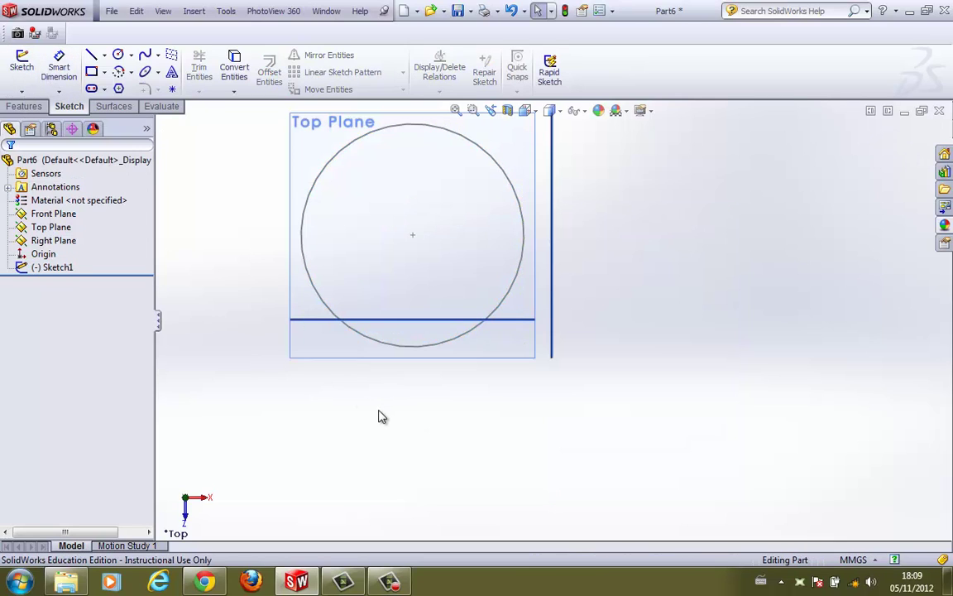
pyautogui.moveTo(376, 414); pyautogui.dragTo(420, 330, button='middle')
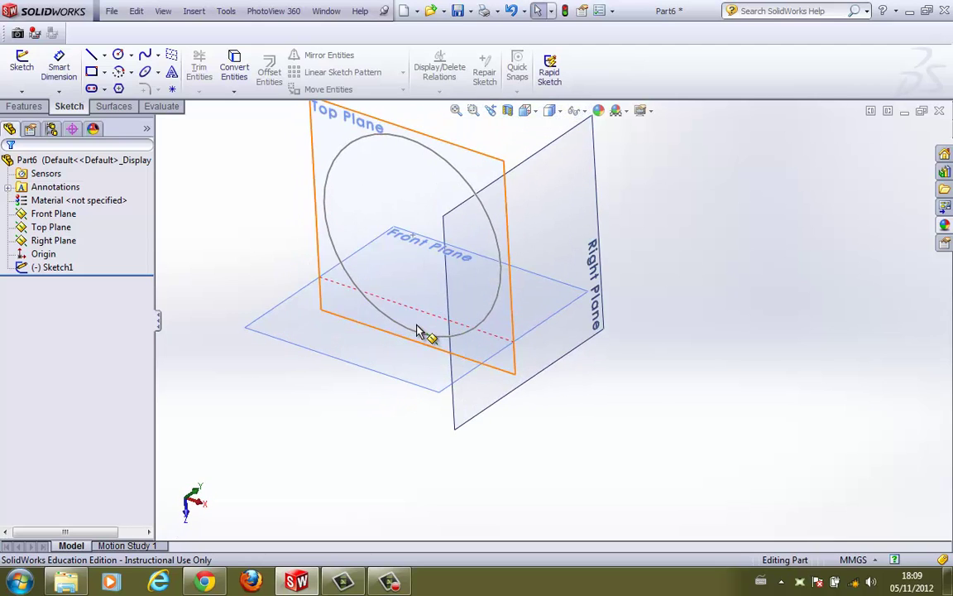
pyautogui.scroll(-3, 423, 331)
pyautogui.scroll(3, 425, 340)
pyautogui.moveTo(405, 416); pyautogui.dragTo(439, 451, button='middle')
pyautogui.hotkey('ctrl', '7')
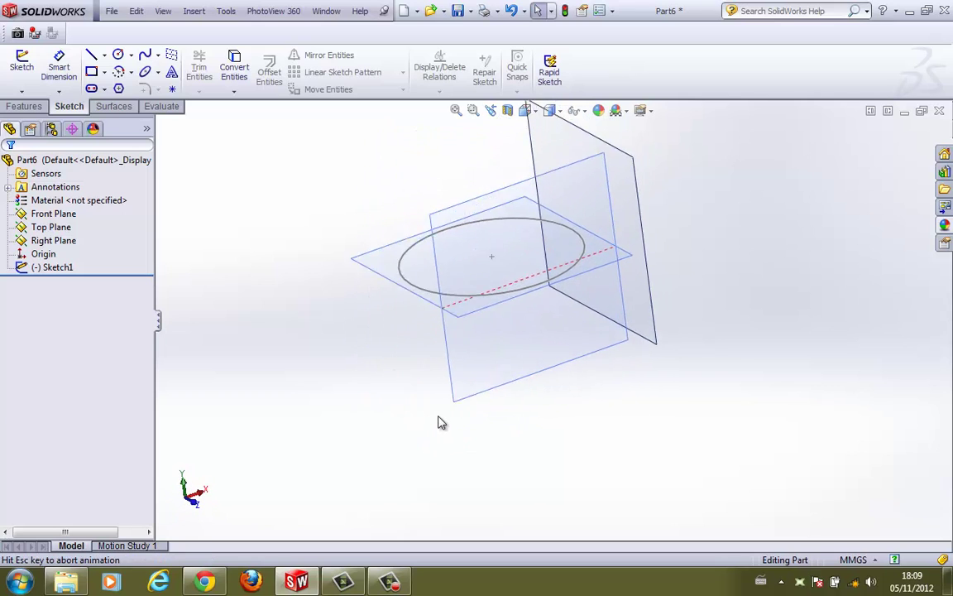
pyautogui.moveTo(320, 416)
pyautogui.mouseDown(button='middle')
pyautogui.moveTo(345, 398)
pyautogui.moveTo(394, 387)
pyautogui.moveTo(349, 391)
pyautogui.moveTo(340, 418)
pyautogui.moveTo(343, 404)
pyautogui.moveTo(327, 402)
pyautogui.moveTo(331, 411)
pyautogui.mouseUp(button='middle')
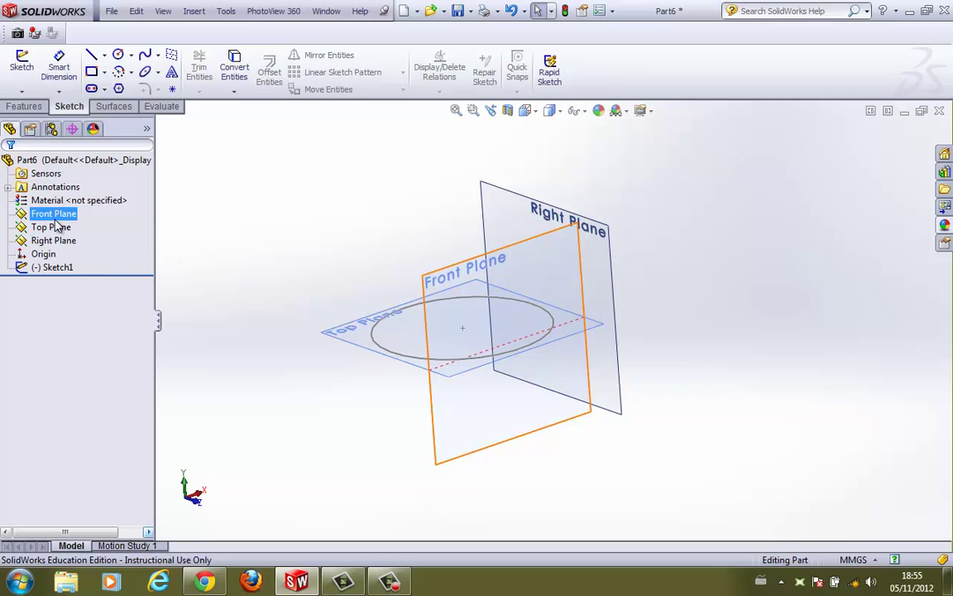
pyautogui.click(53, 255)
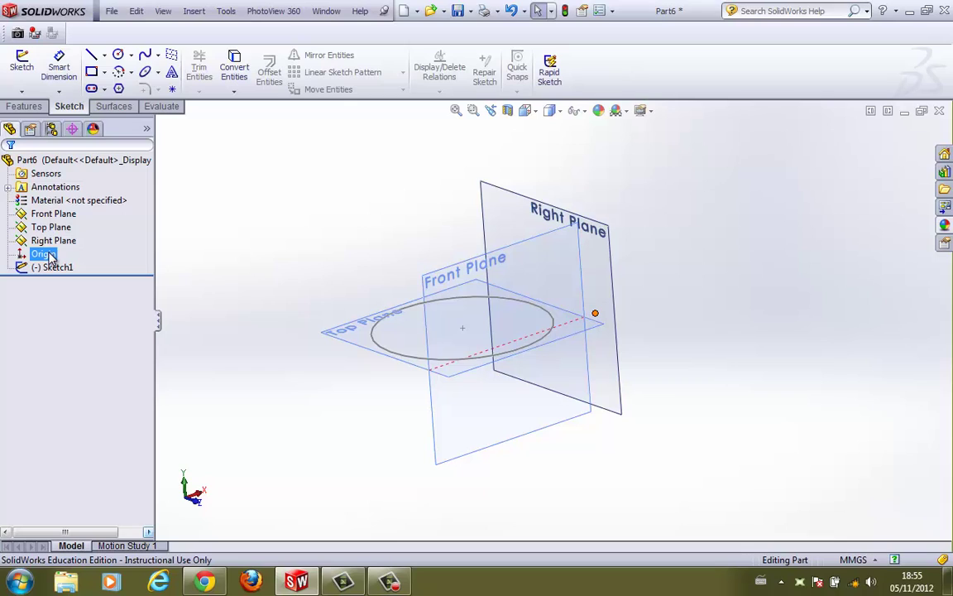
pyautogui.click(63, 267)
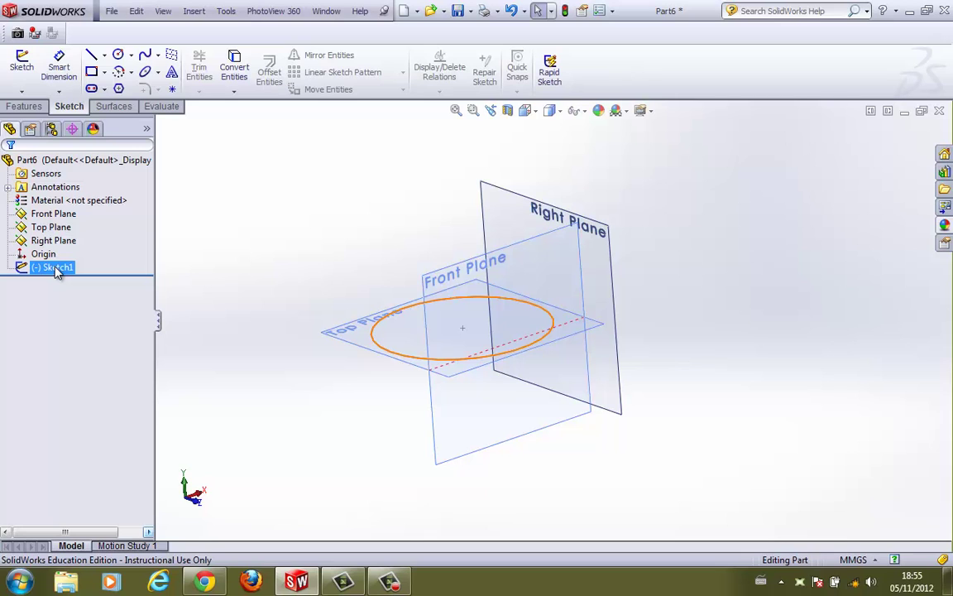
pyautogui.click(240, 257)
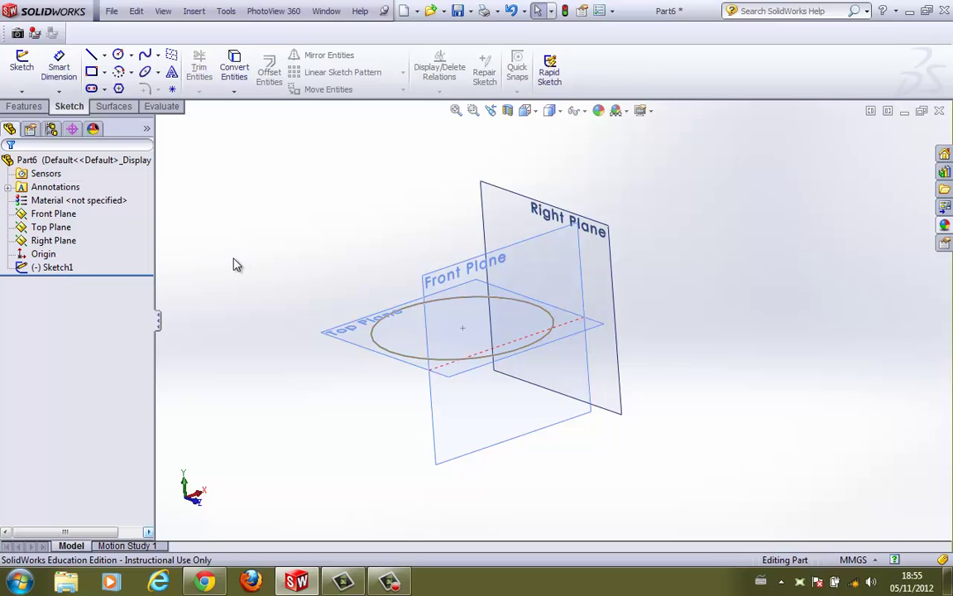
pyautogui.moveTo(233, 263); pyautogui.dragTo(319, 264, button='middle')
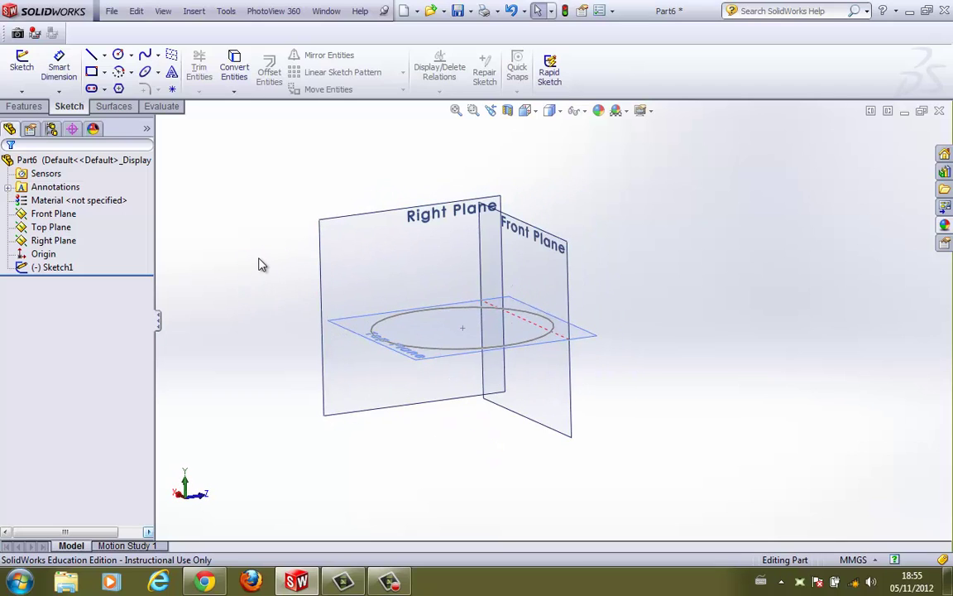
# Start an Extruded Boss/Base from the existing circle sketch on the Top Plane
pyautogui.click(24, 106)
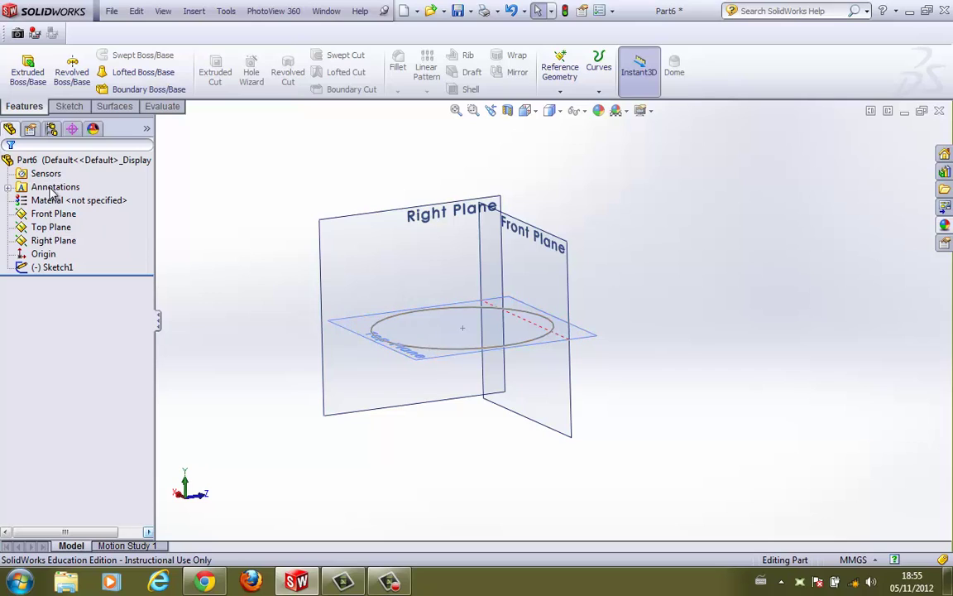
pyautogui.click(31, 81)
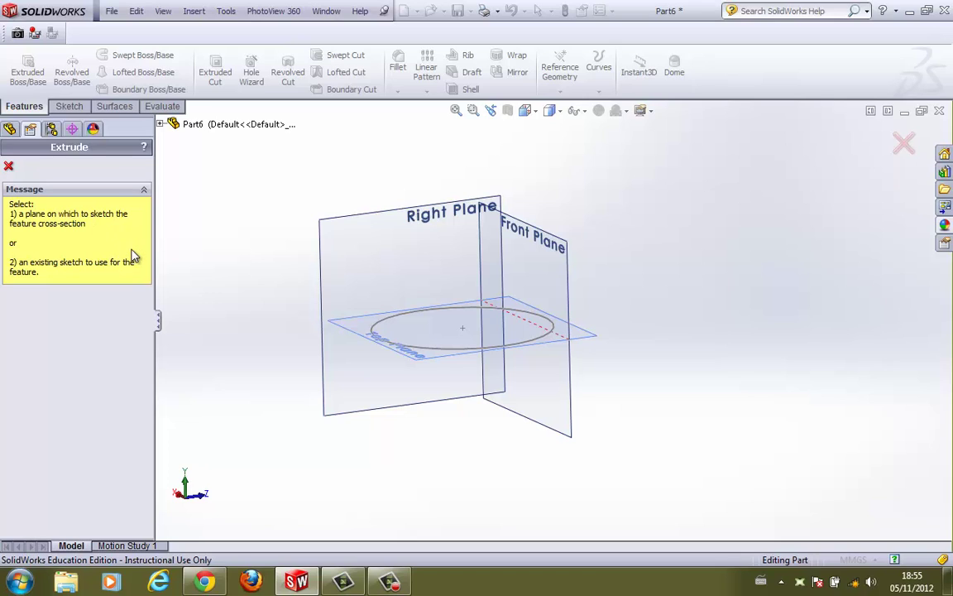
pyautogui.click(383, 327)
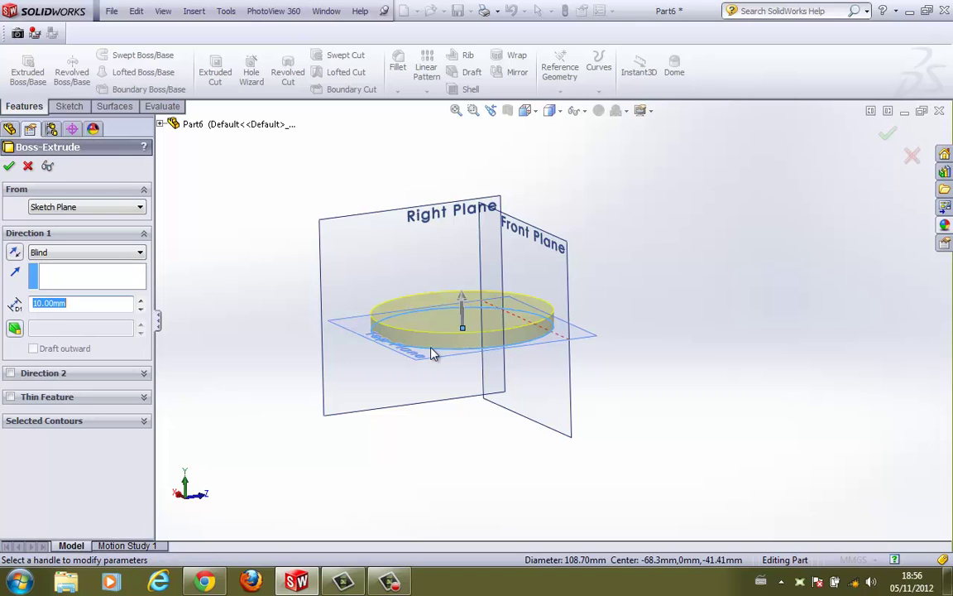
# Try blind extrusion depths of about 93 mm, 91 mm and 131 mm in the cylinder preview
pyautogui.moveTo(429, 387); pyautogui.dragTo(470, 427, button='middle')
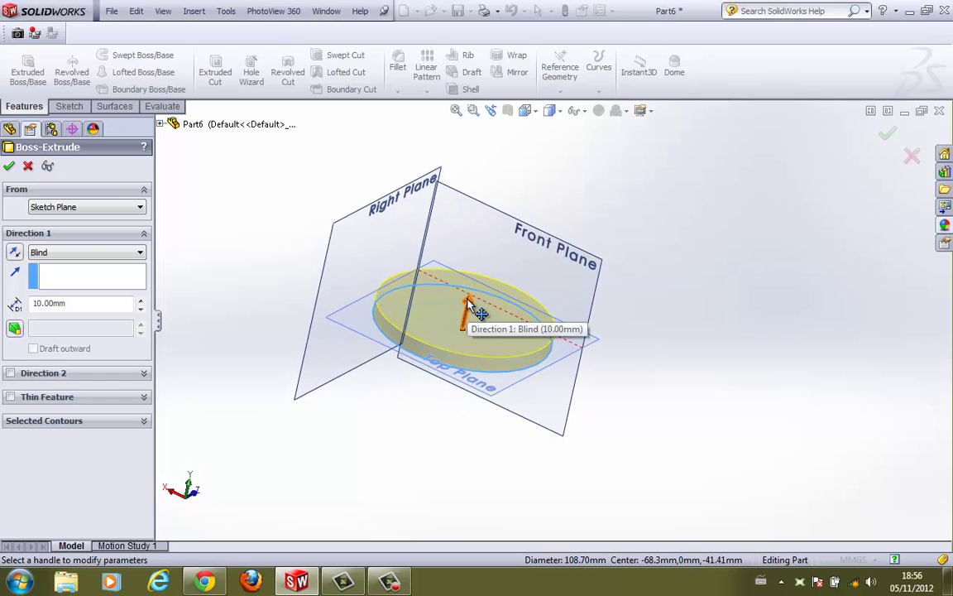
pyautogui.moveTo(461, 311)
pyautogui.mouseDown()
pyautogui.moveTo(484, 227)
pyautogui.moveTo(505, 207)
pyautogui.mouseUp()
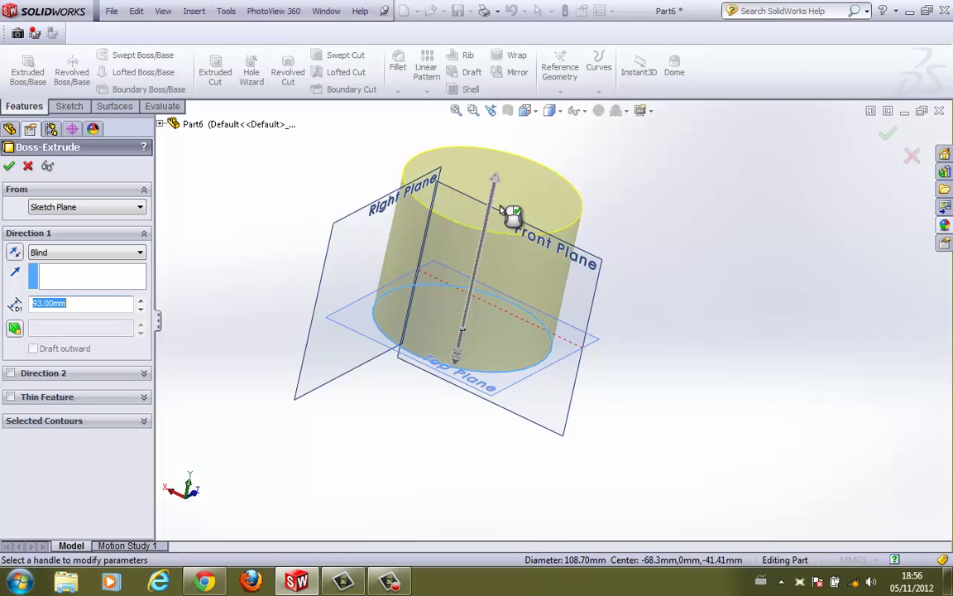
pyautogui.click(495, 179)
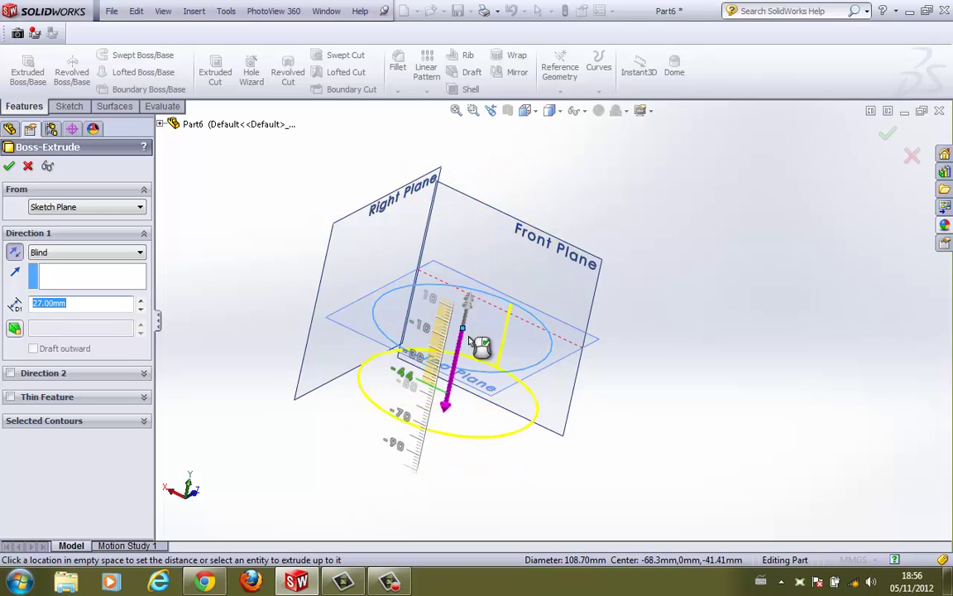
pyautogui.click(521, 219)
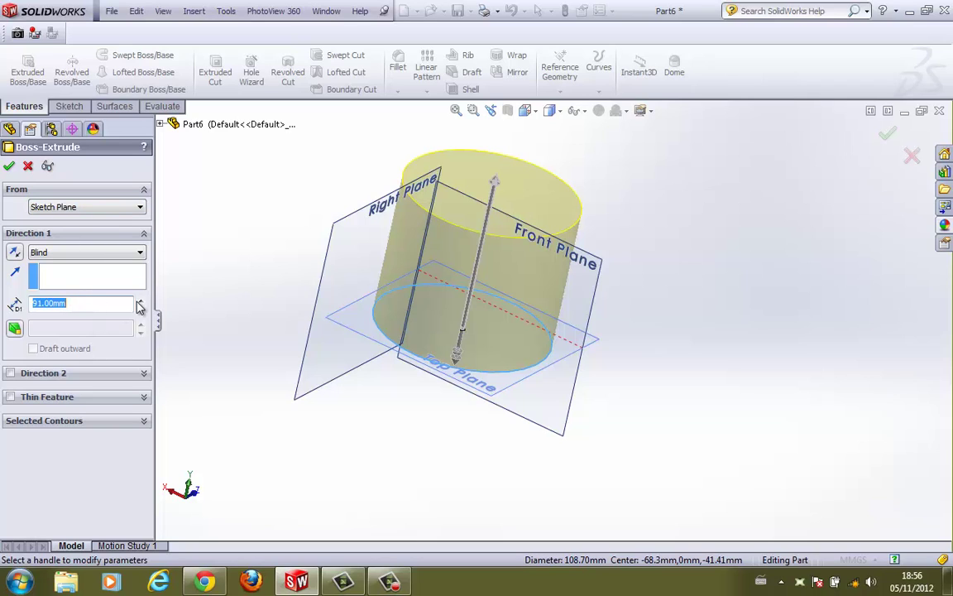
pyautogui.moveTo(139, 306); pyautogui.dragTo(141, 305)
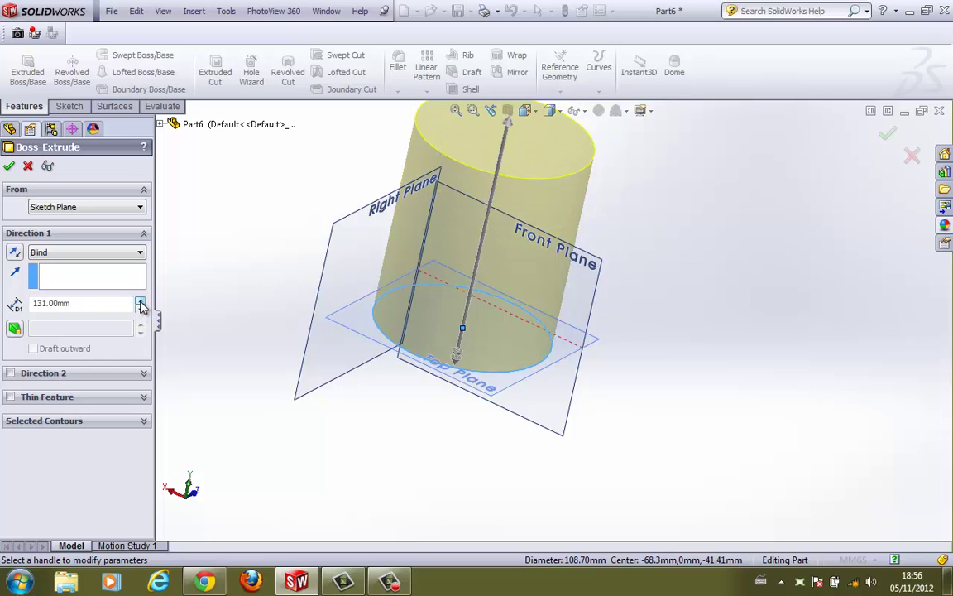
# Set the boss extrusion's blind depth to 120 mm and complete the feature
pyautogui.click(104, 306)
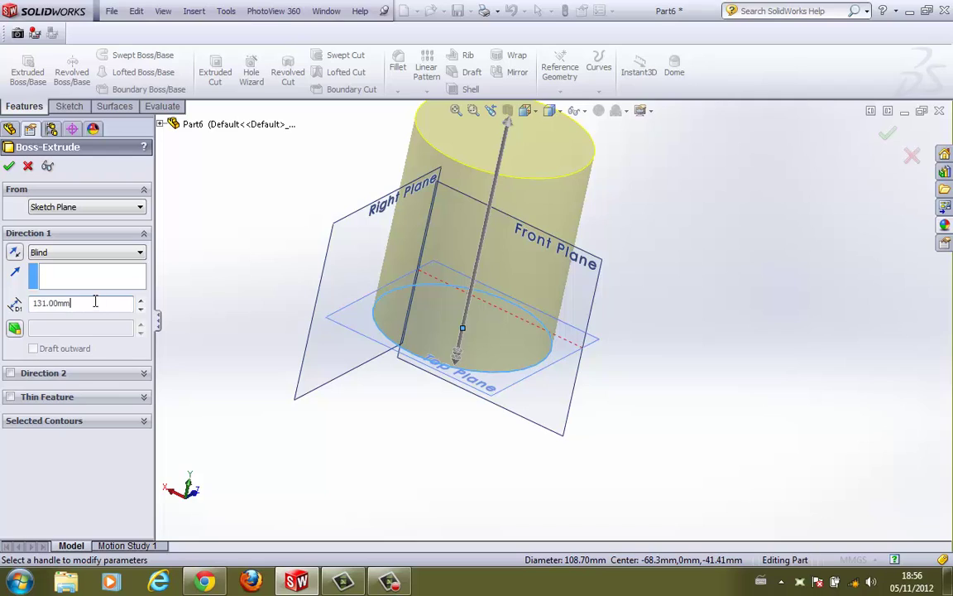
pyautogui.write('12')
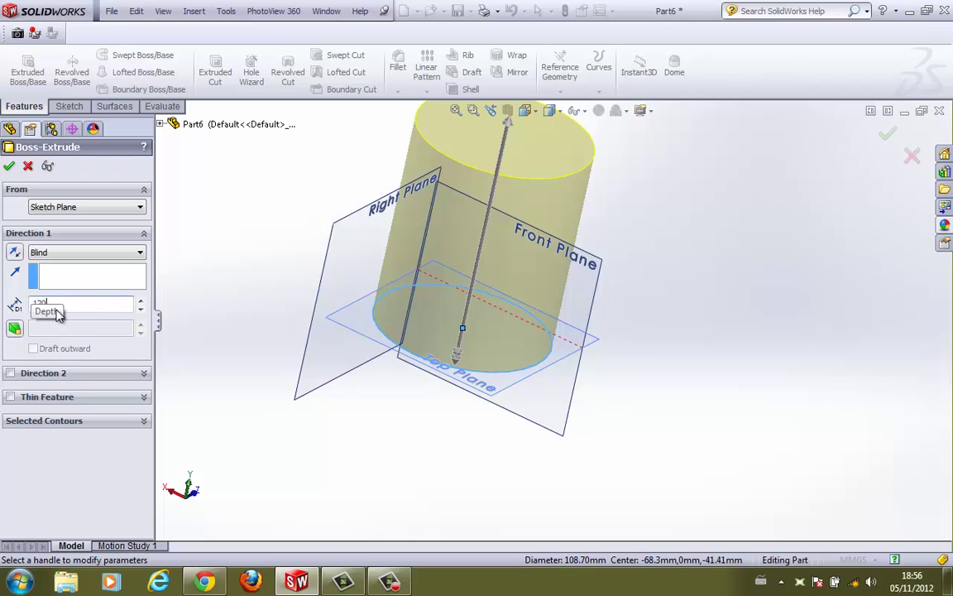
pyautogui.write('0')
pyautogui.press('Return')
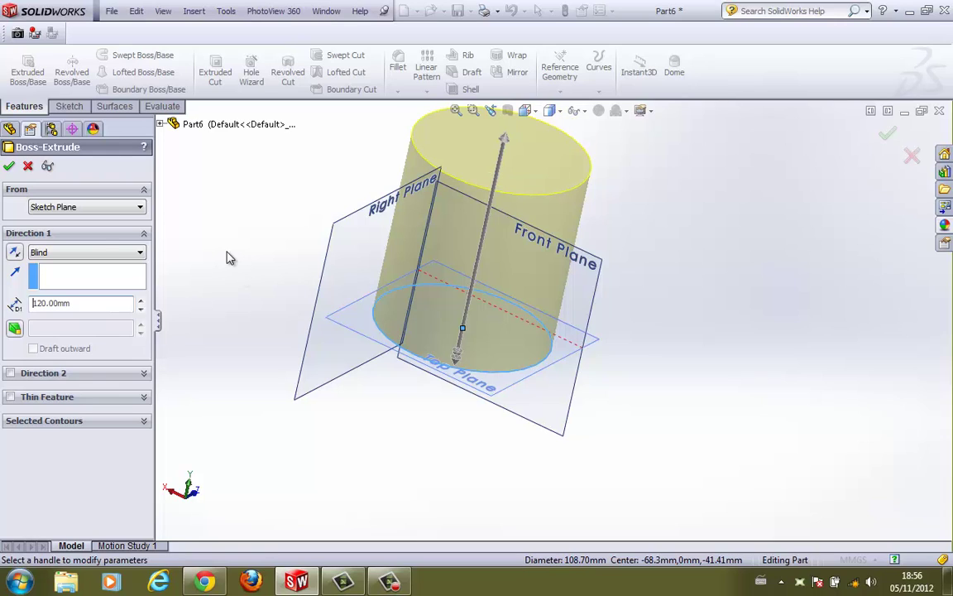
pyautogui.click(10, 167)
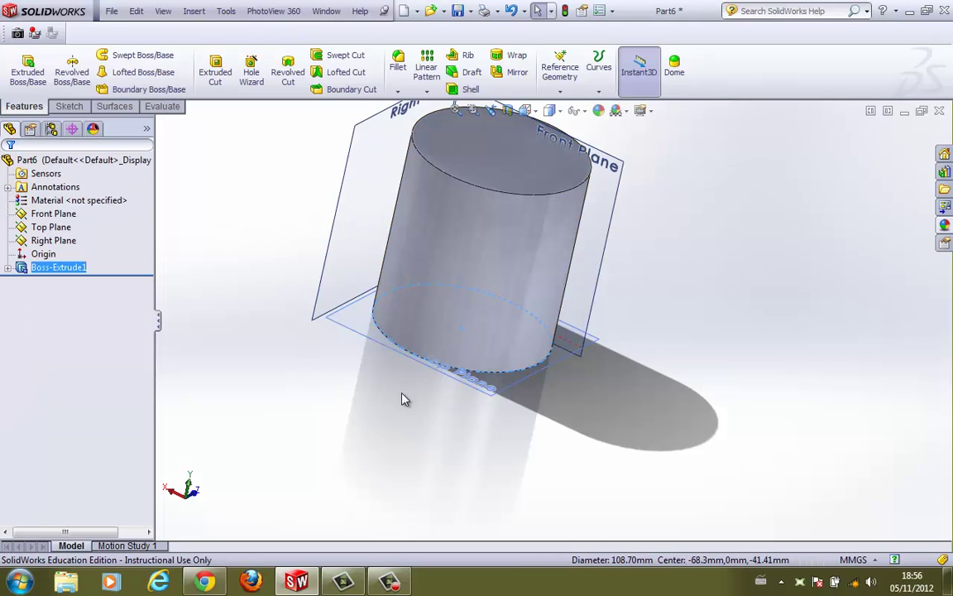
# Pull the cylinder's top face with Instant3D to shorten the extrusion to about 110.6 mm
pyautogui.hotkey('ctrl', '7')
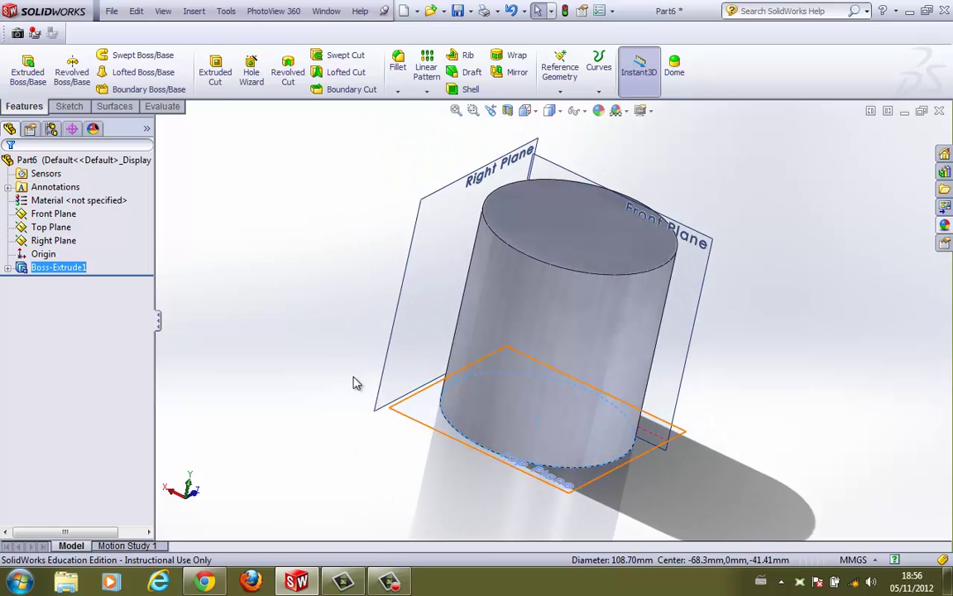
pyautogui.moveTo(285, 377); pyautogui.dragTo(319, 336, button='middle')
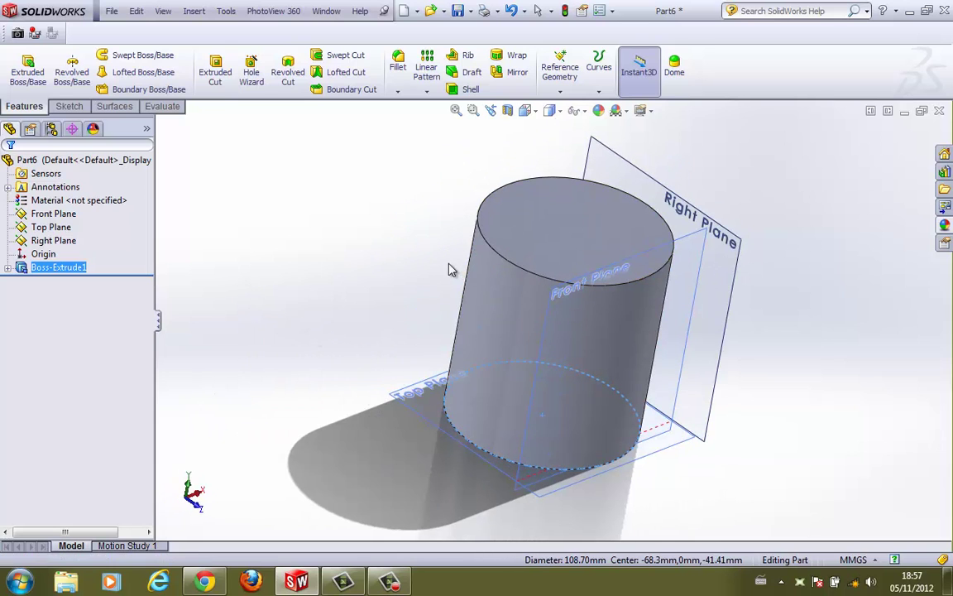
pyautogui.hotkey('ctrl', '7')
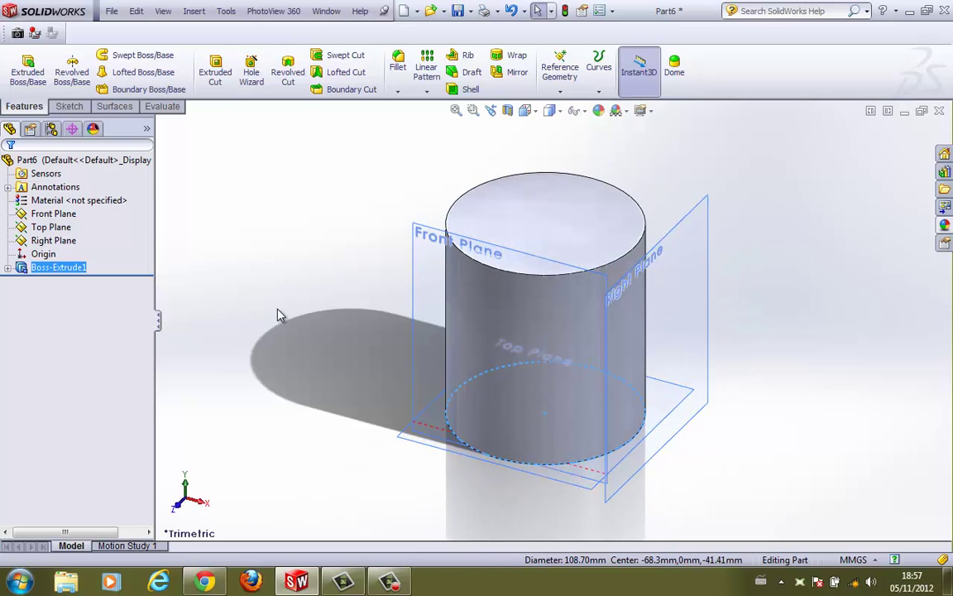
pyautogui.moveTo(279, 315); pyautogui.dragTo(442, 241, button='middle')
pyautogui.click(625, 241)
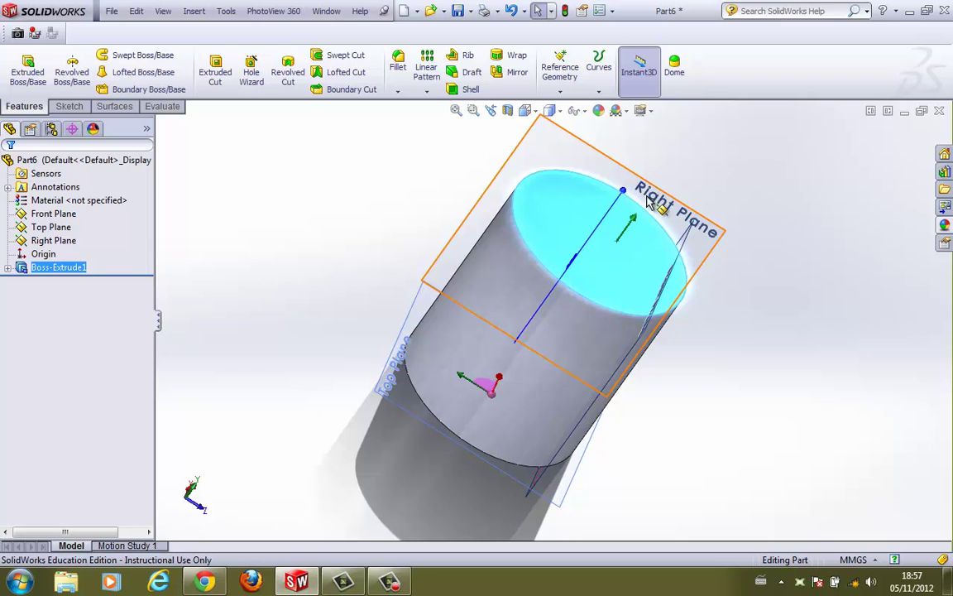
pyautogui.moveTo(631, 220); pyautogui.dragTo(672, 267)
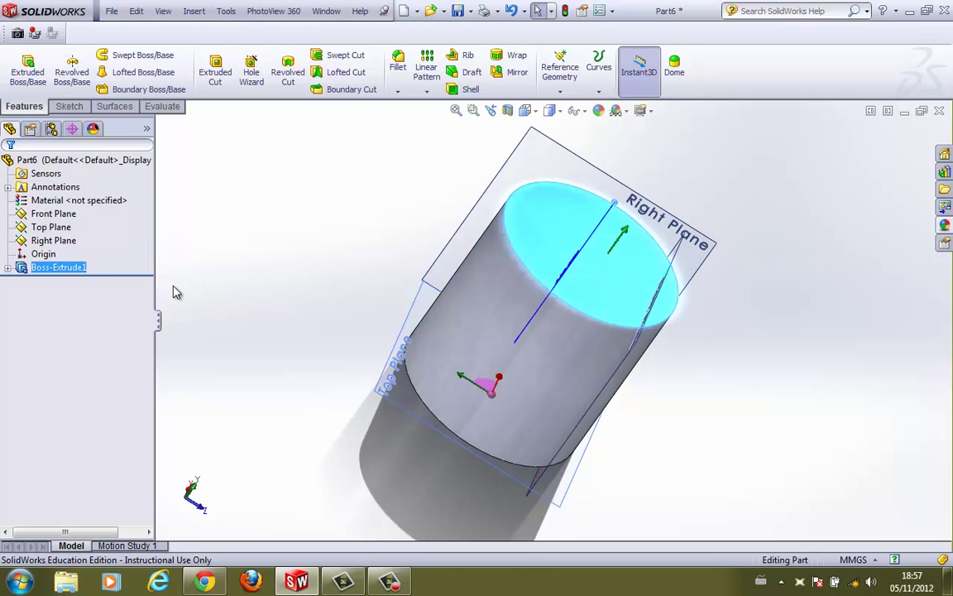
# Edit the boss extrusion feature, reduce its blind depth to about 91.6 mm with the depth handle, and accept the change
pyautogui.click(50, 268)
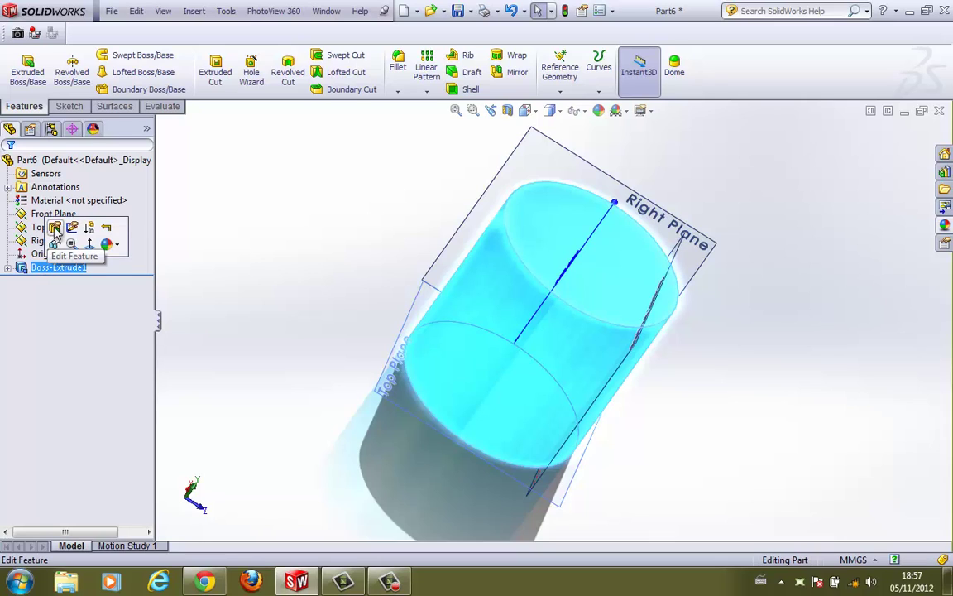
pyautogui.click(55, 231)
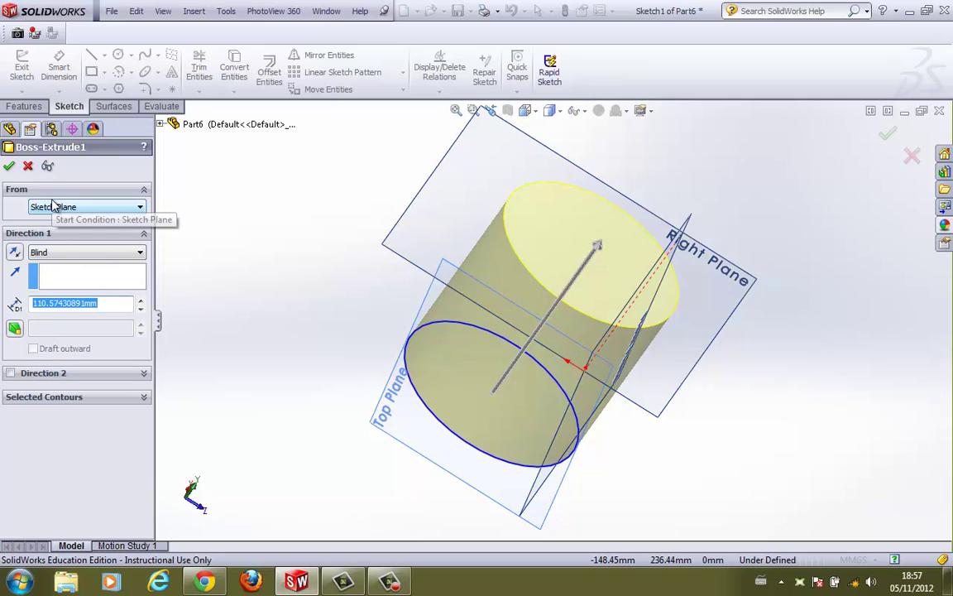
pyautogui.click(604, 258)
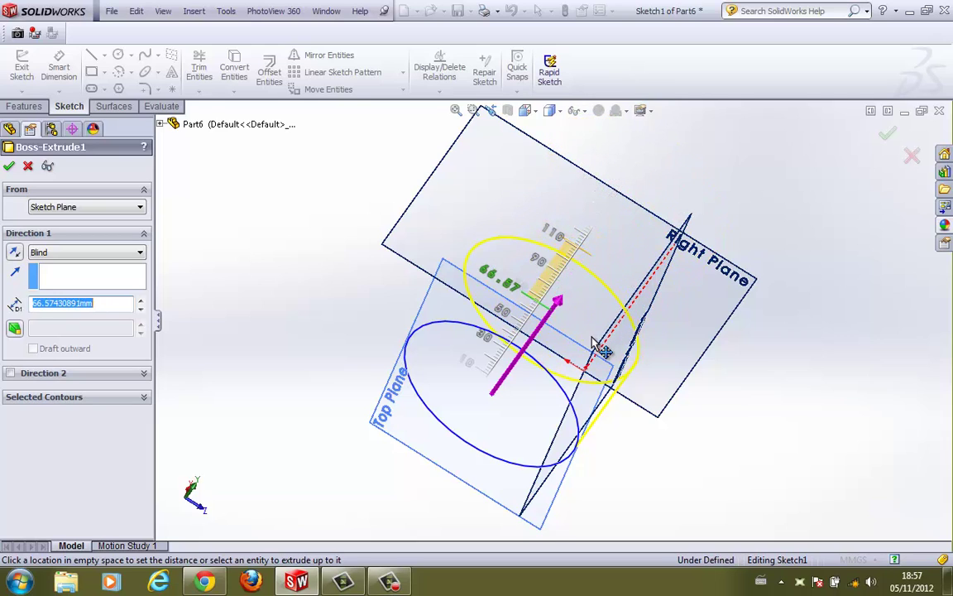
pyautogui.click(616, 313)
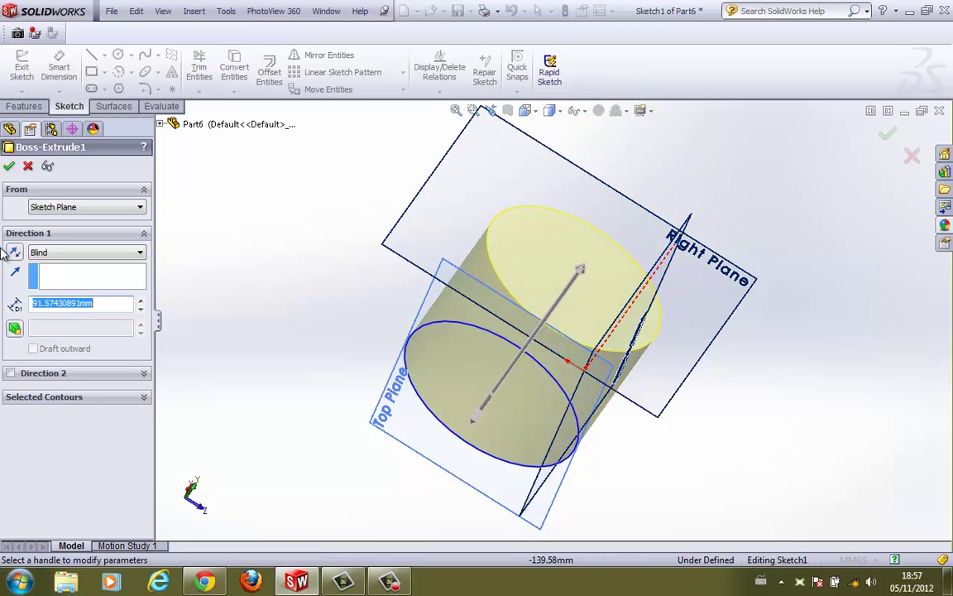
pyautogui.click(10, 165)
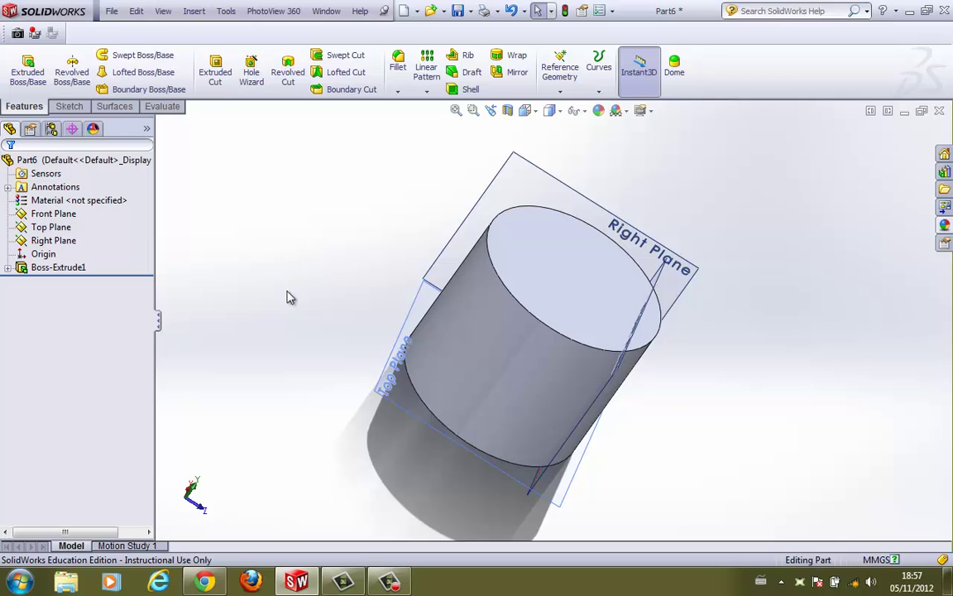
# Inspect the cylinder from other angles and expand the boss extrusion in the feature tree to locate its underlying circle sketch
pyautogui.moveTo(287, 298); pyautogui.dragTo(298, 321, button='middle')
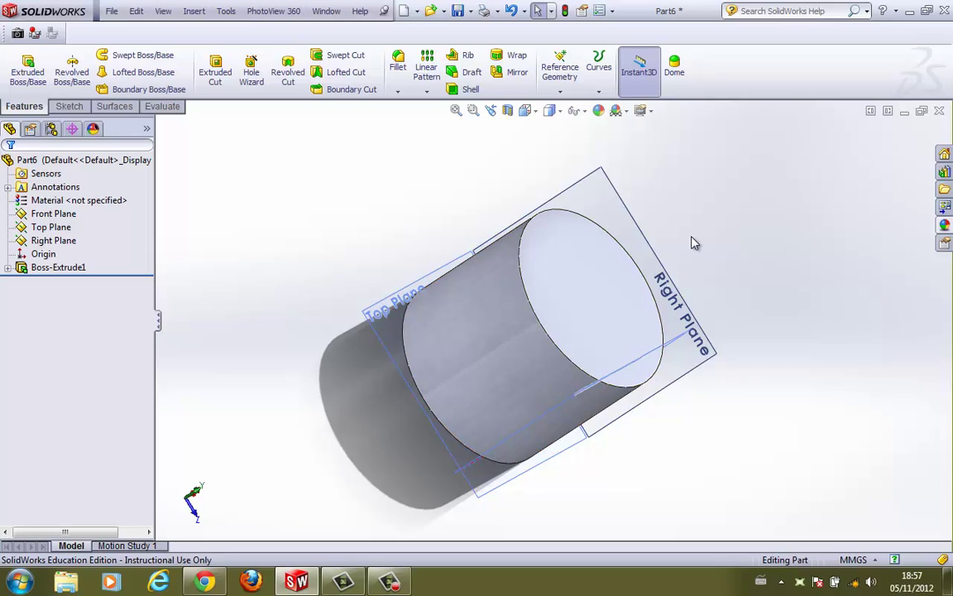
pyautogui.moveTo(764, 331); pyautogui.dragTo(796, 321, button='middle')
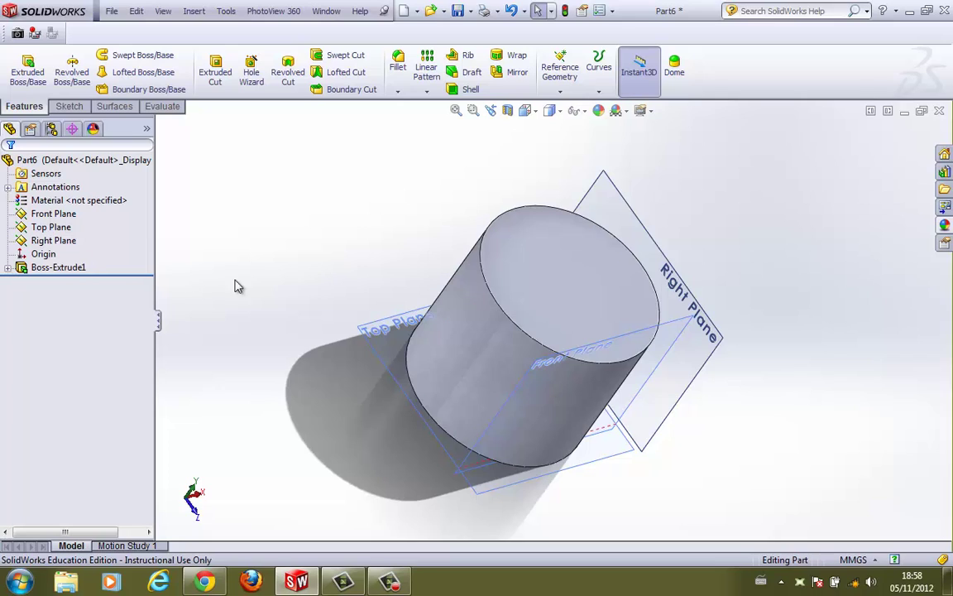
pyautogui.click(7, 268)
pyautogui.click(75, 281)
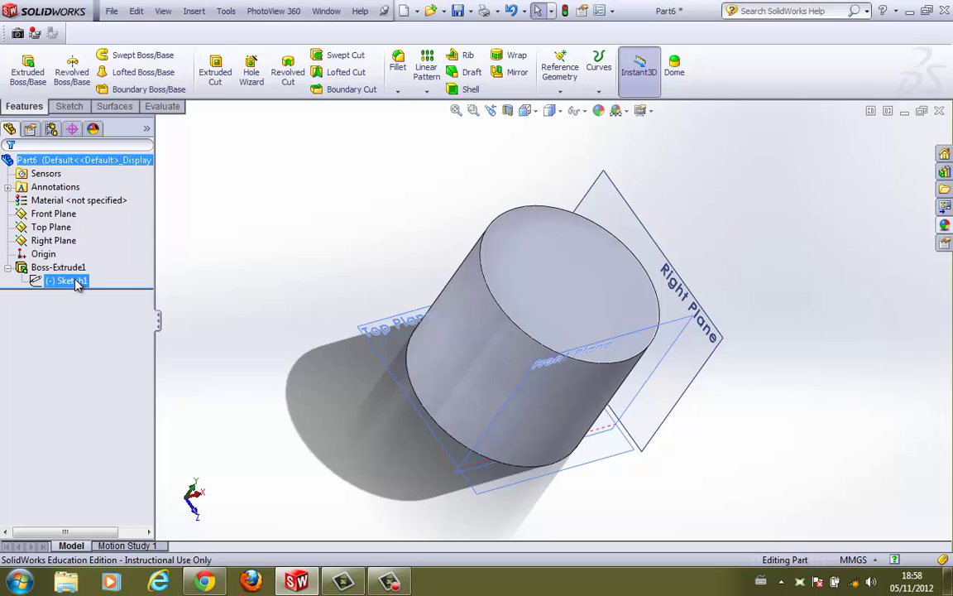
pyautogui.click(7, 268)
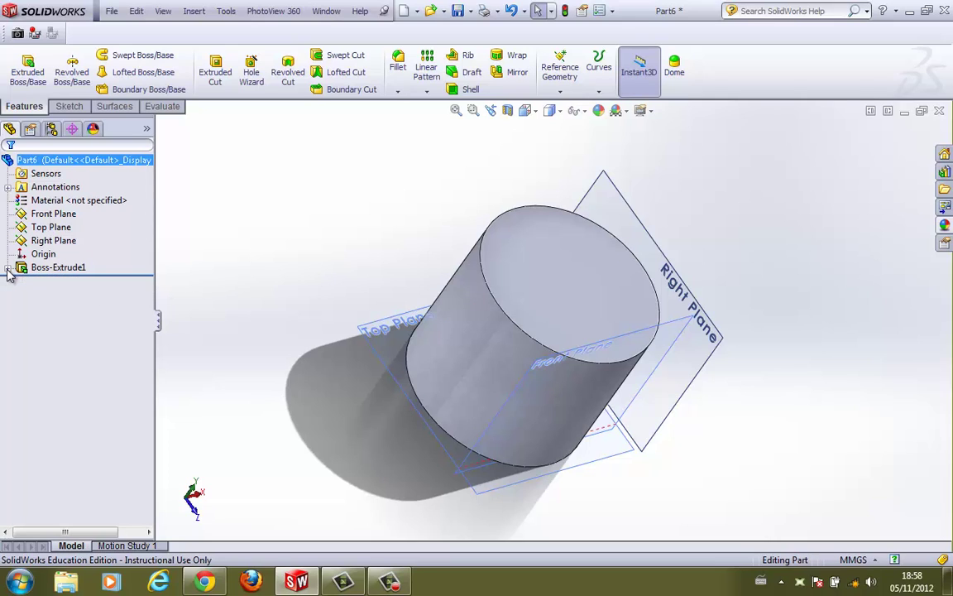
pyautogui.click(8, 268)
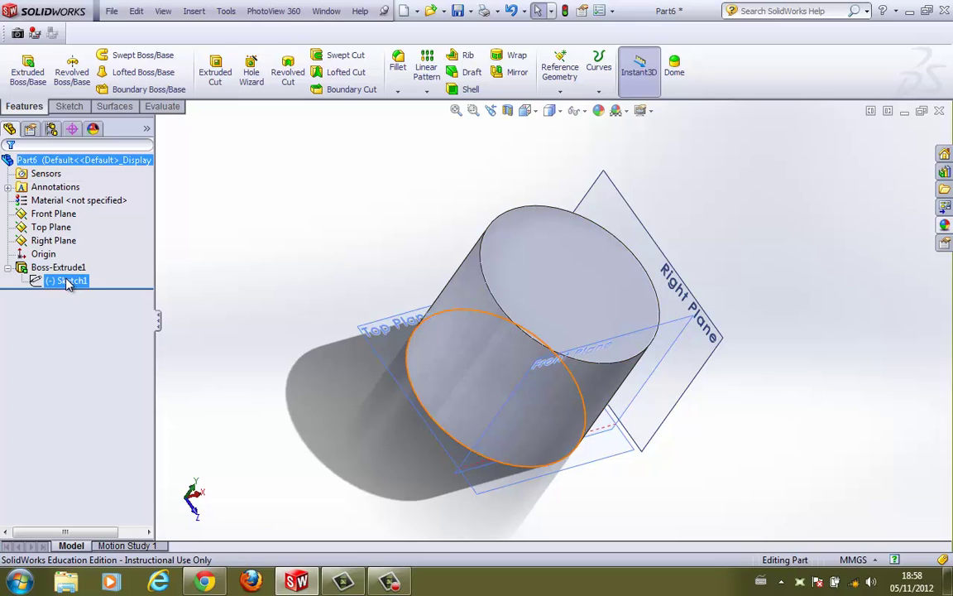
# Open the boss extrusion's circle sketch for editing and orient the view normal to it
pyautogui.click(68, 282)
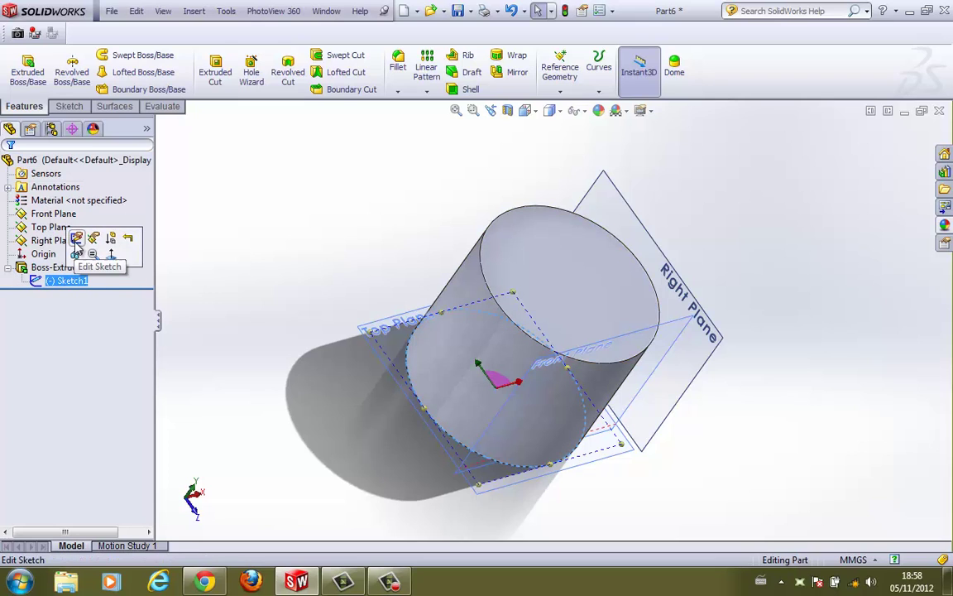
pyautogui.click(77, 239)
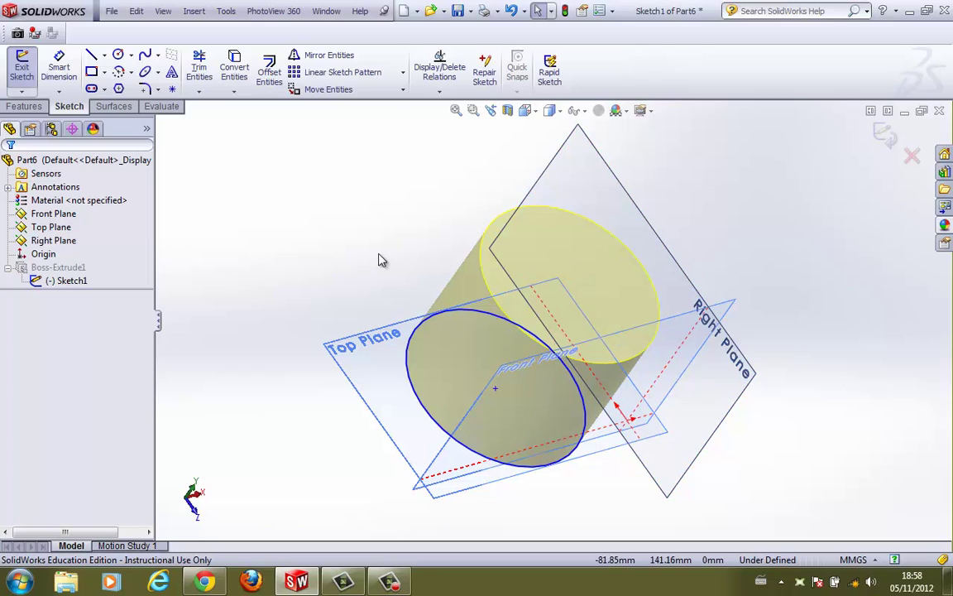
pyautogui.rightClick(78, 285)
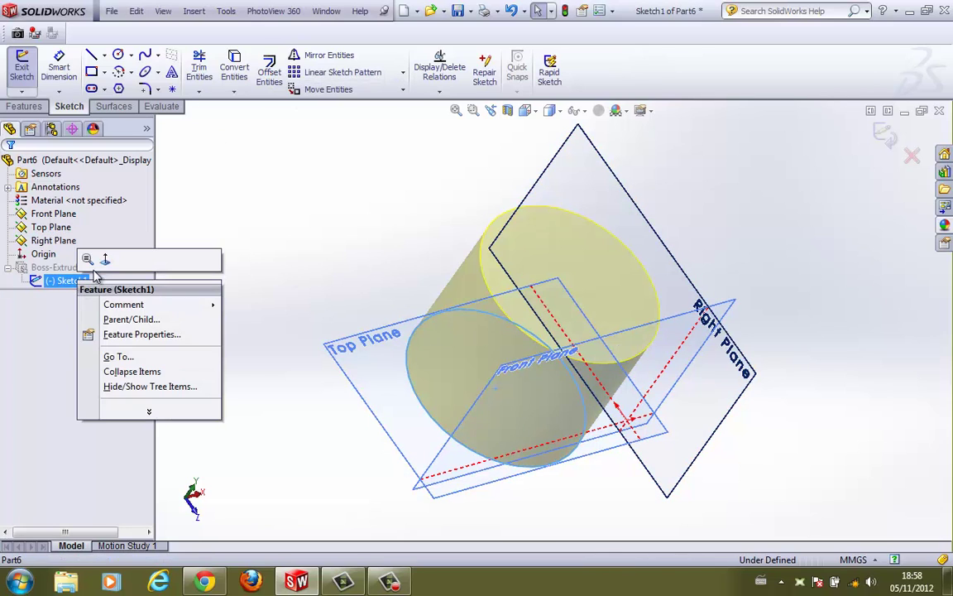
pyautogui.click(105, 260)
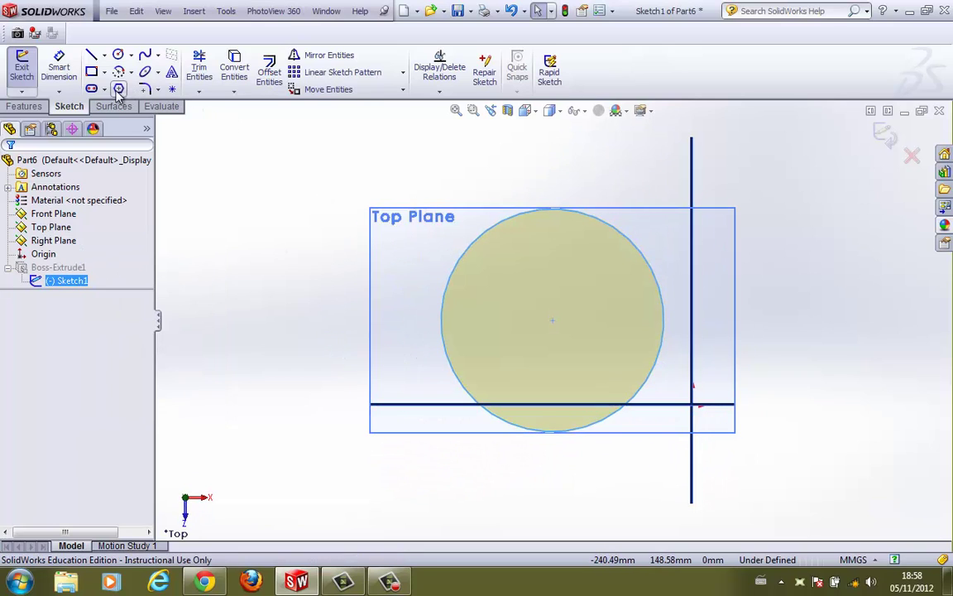
# Sketch an inner circle with a radius of about 32 mm concentric with the outer circle, and exit the sketch to rebuild the extrusion
pyautogui.click(118, 55)
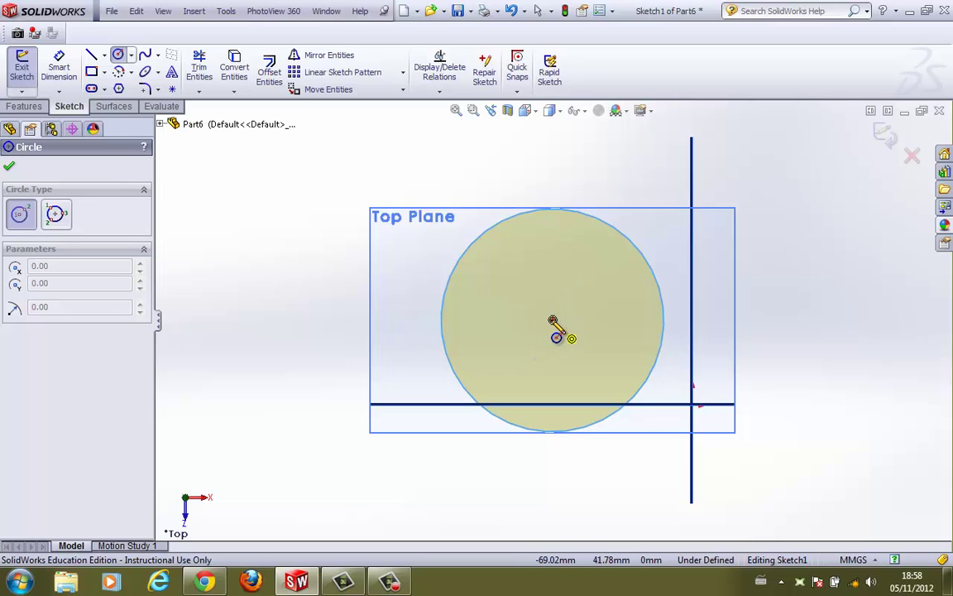
pyautogui.click(552, 320)
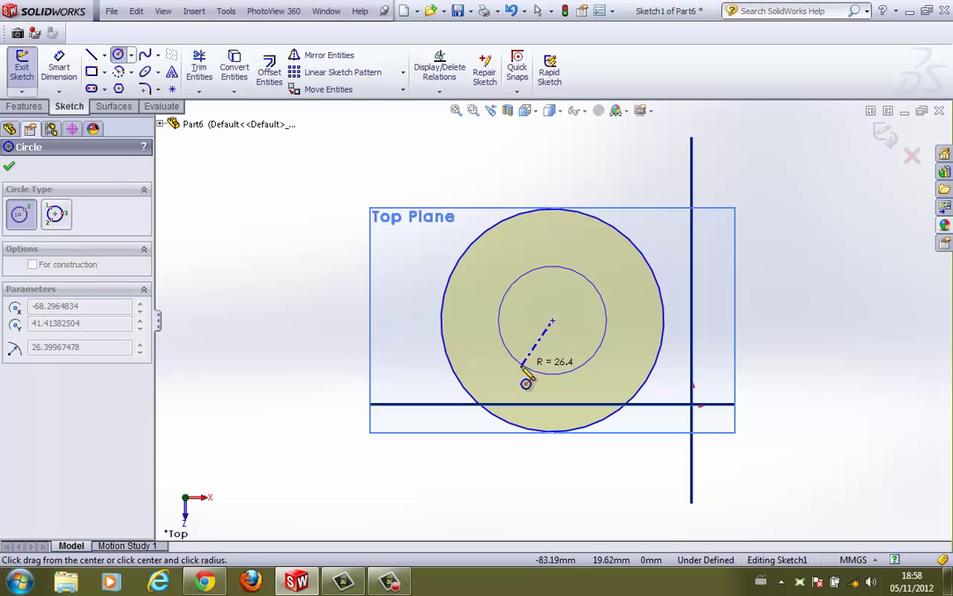
pyautogui.click(515, 373)
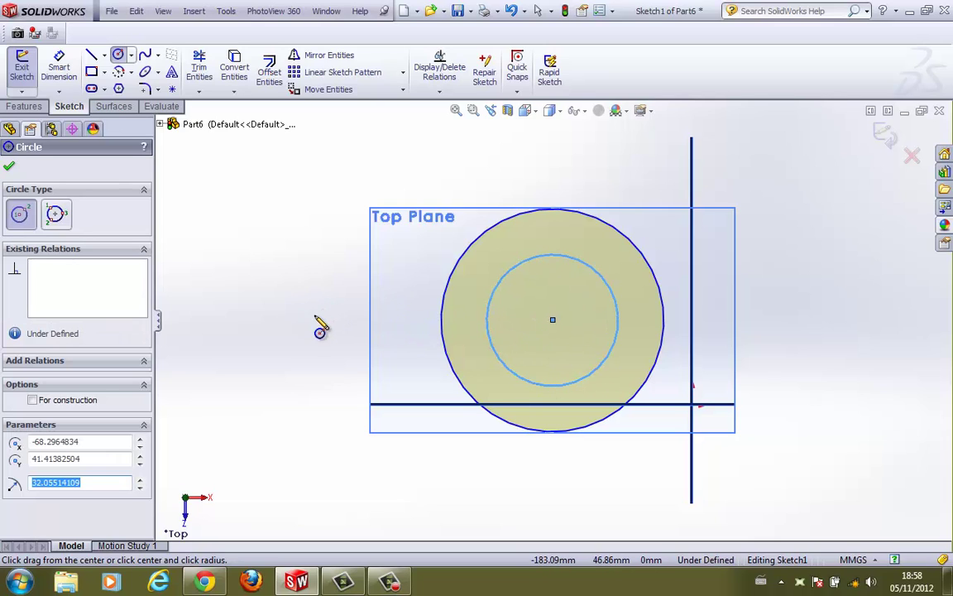
pyautogui.click(11, 168)
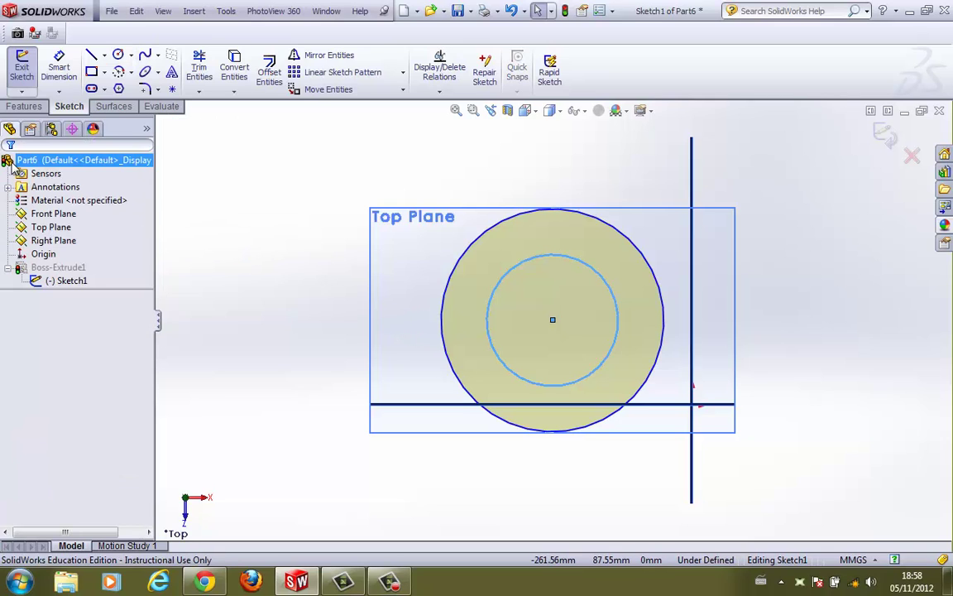
pyautogui.click(22, 73)
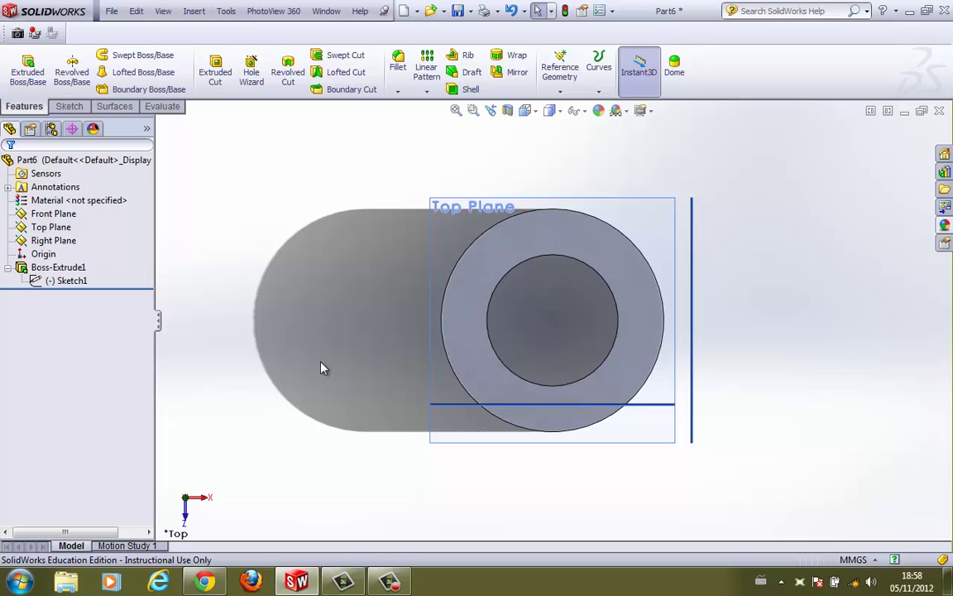
pyautogui.moveTo(323, 368); pyautogui.dragTo(526, 366, button='middle')
# Reopen the extrusion's base sketch, view it face-on and delete the inner circle
pyautogui.click(66, 281)
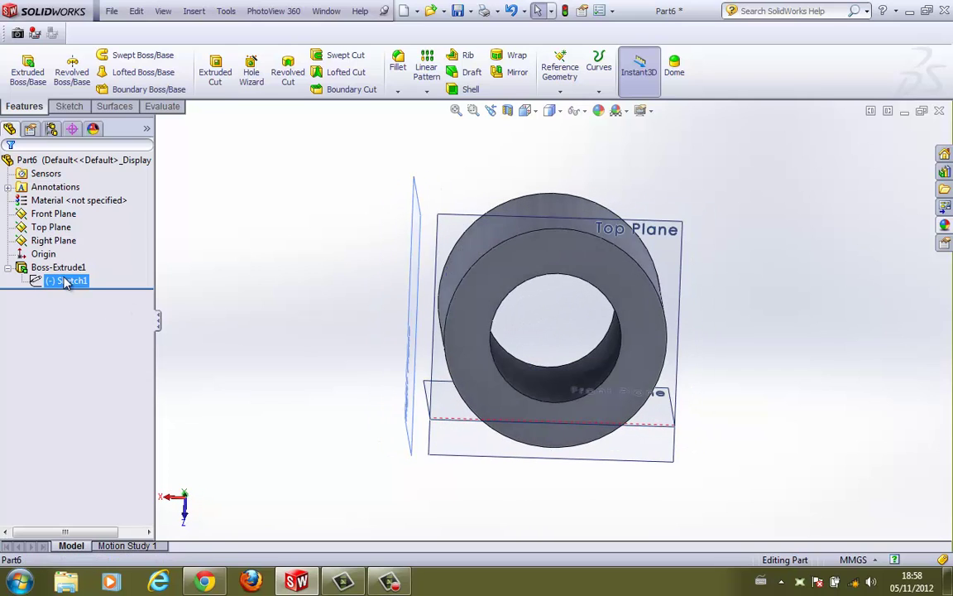
pyautogui.click(76, 240)
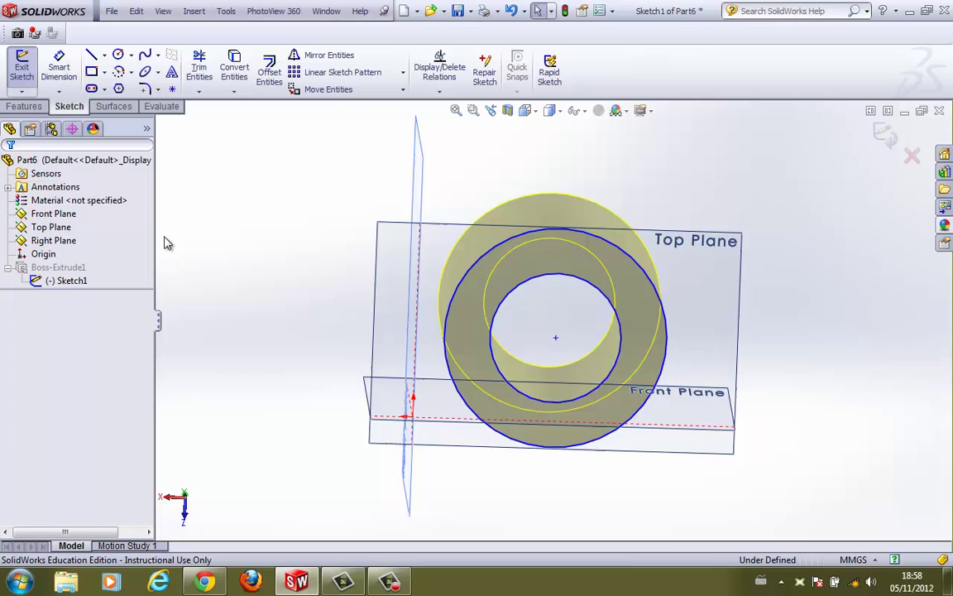
pyautogui.rightClick(82, 280)
pyautogui.click(111, 260)
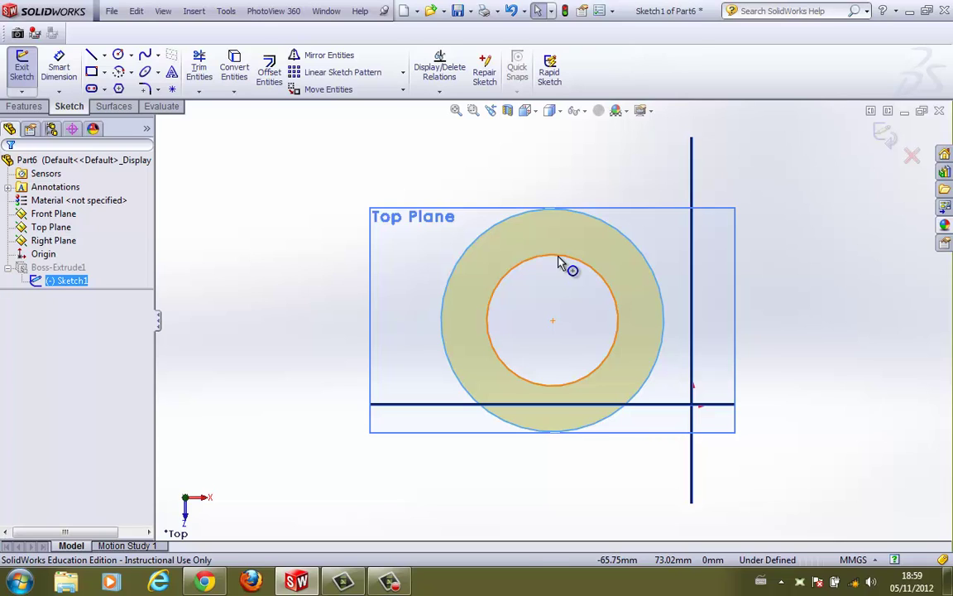
pyautogui.click(558, 262)
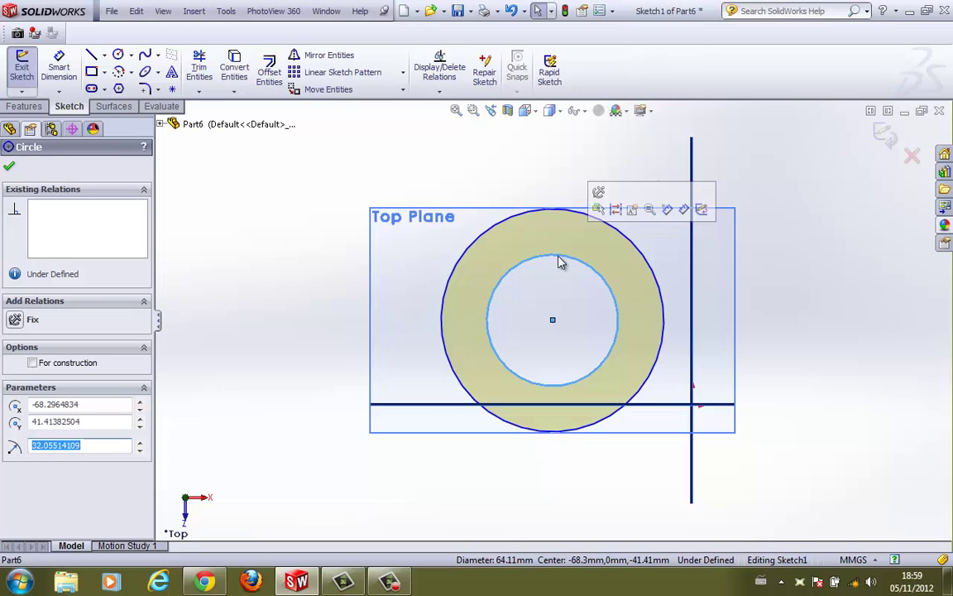
pyautogui.press('Escape')
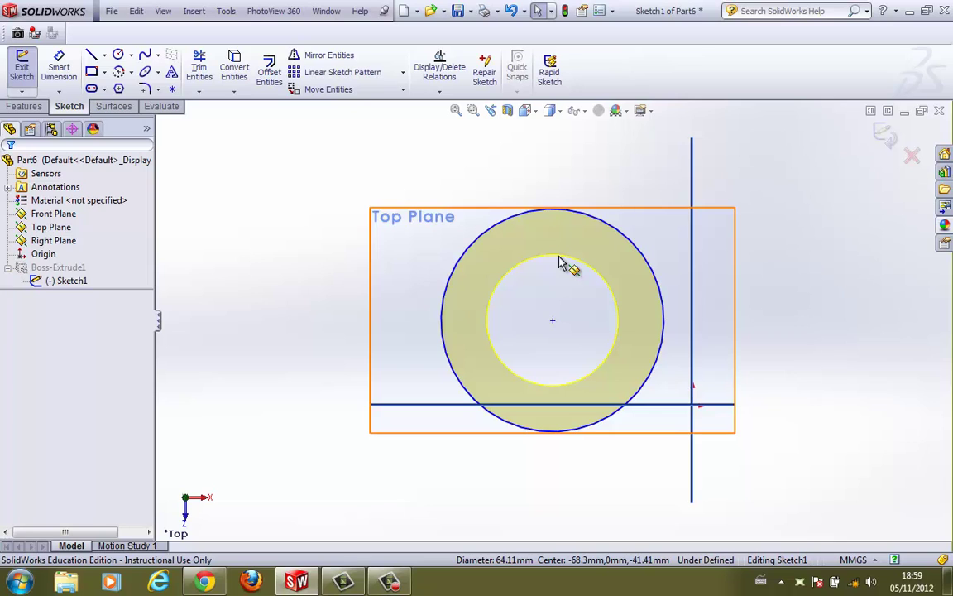
# Sketch a six-sided polygon centred in the outer circle, with an inscribed circle about 65.9 mm in diameter, and exit the sketch to rebuild the part
pyautogui.click(118, 89)
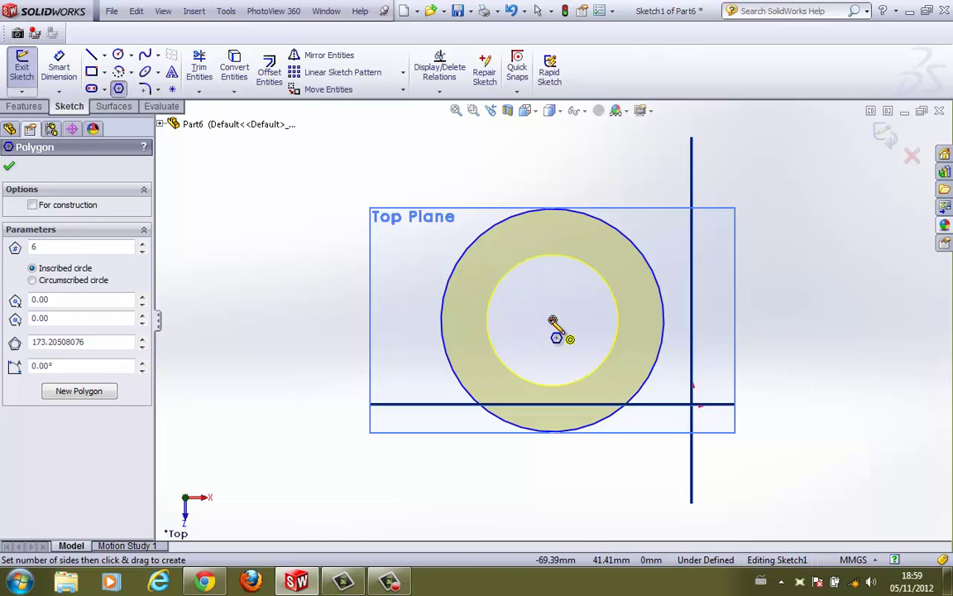
pyautogui.moveTo(552, 321); pyautogui.dragTo(501, 390)
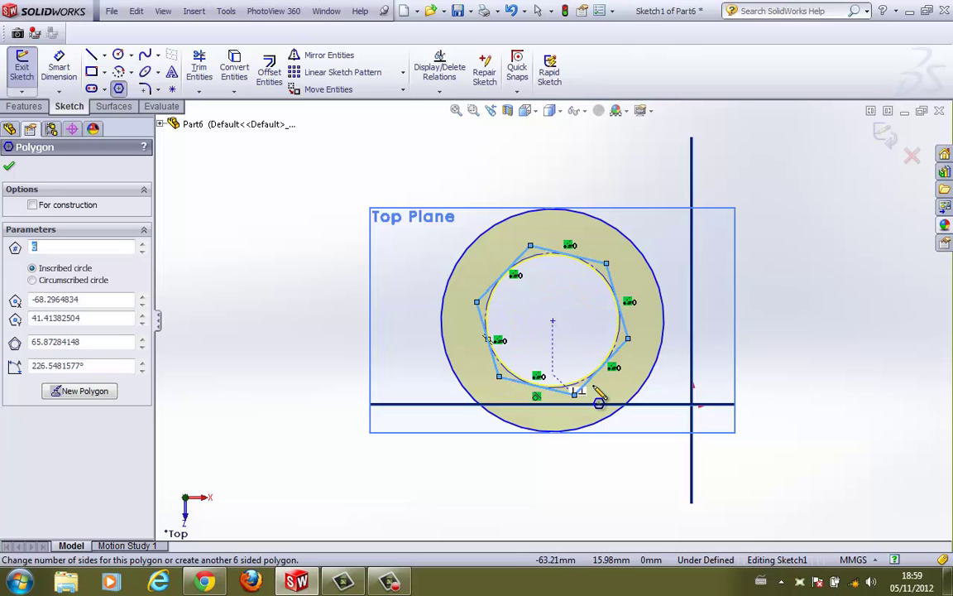
pyautogui.click(10, 168)
pyautogui.click(22, 66)
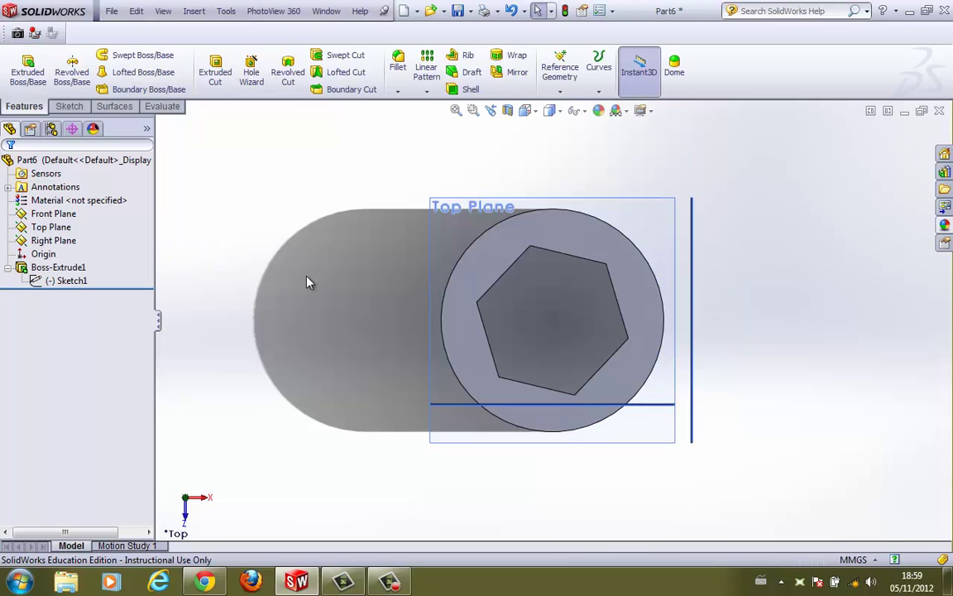
pyautogui.moveTo(306, 282); pyautogui.dragTo(286, 294, button='middle')
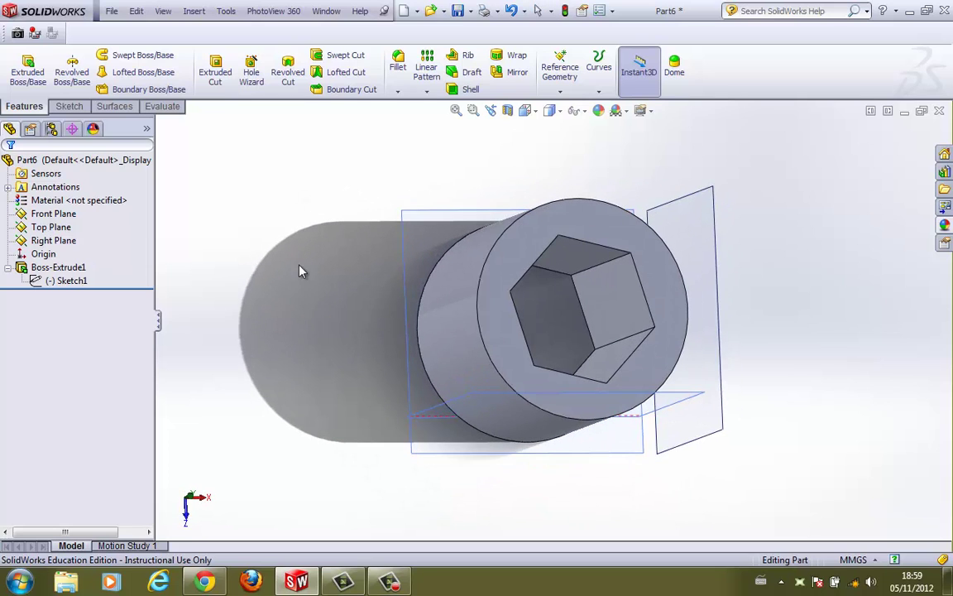
pyautogui.moveTo(384, 283); pyautogui.dragTo(390, 221, button='middle')
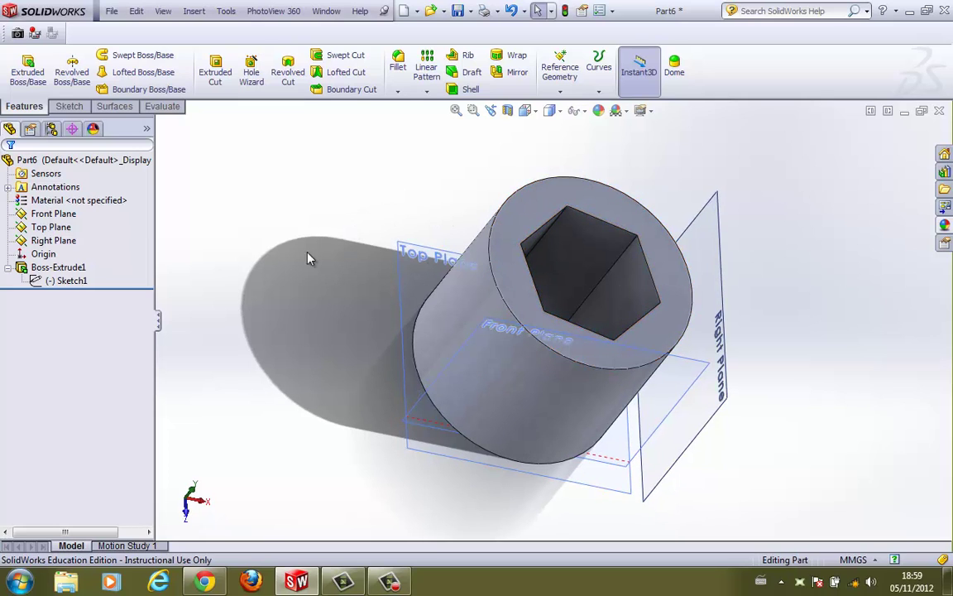
# Examine how the sketch is nested under the boss extrusion in the feature tree, leaving the feature collapsed
pyautogui.click(7, 267)
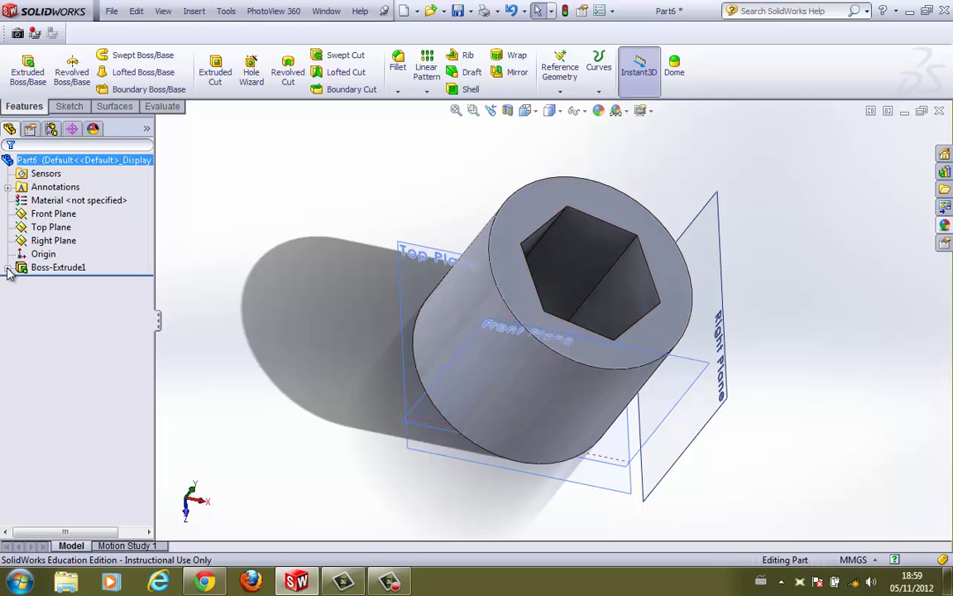
pyautogui.click(8, 268)
pyautogui.click(60, 281)
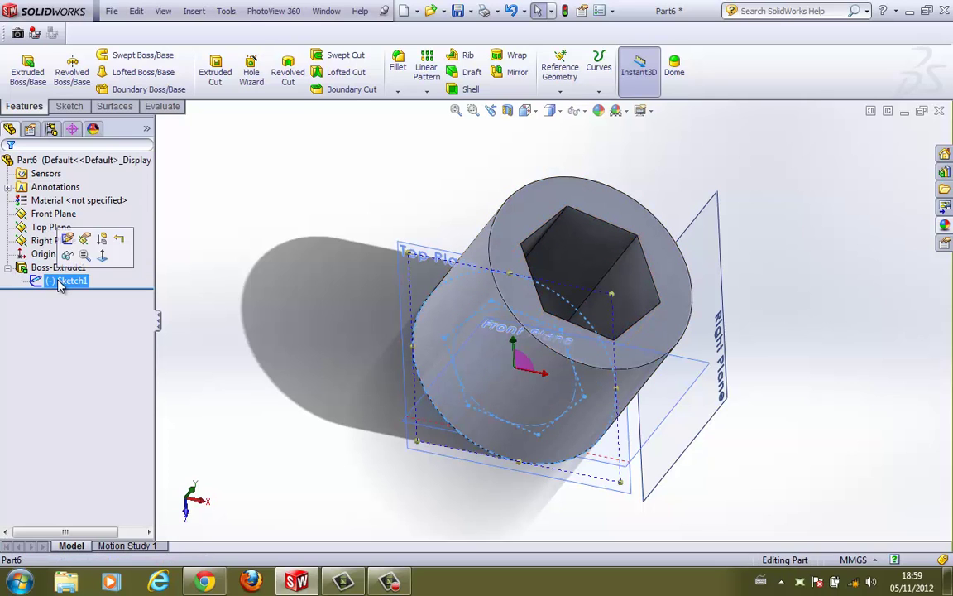
pyautogui.click(8, 268)
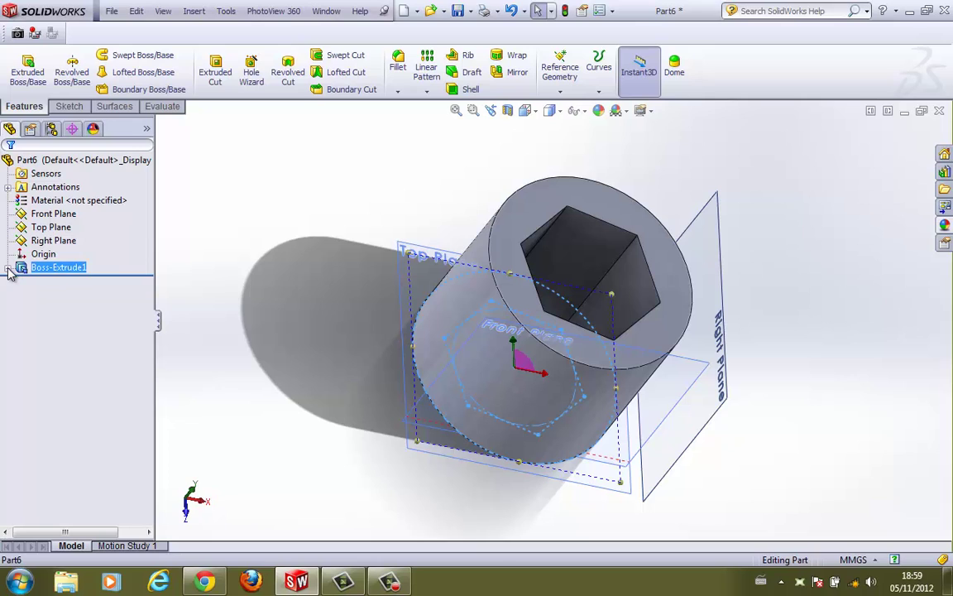